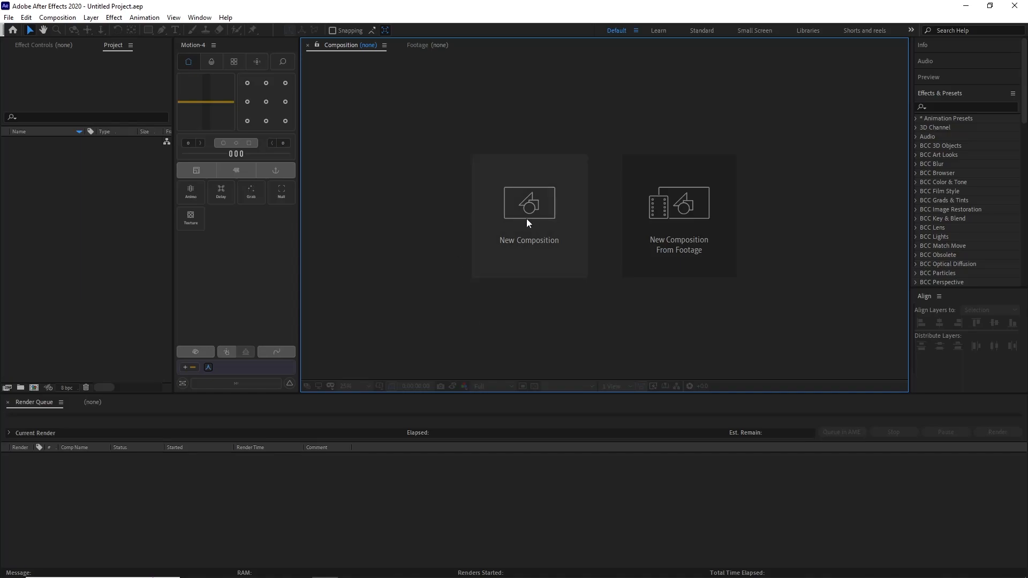
- Create a new composition and name it Motion Background
left_click(541, 200)
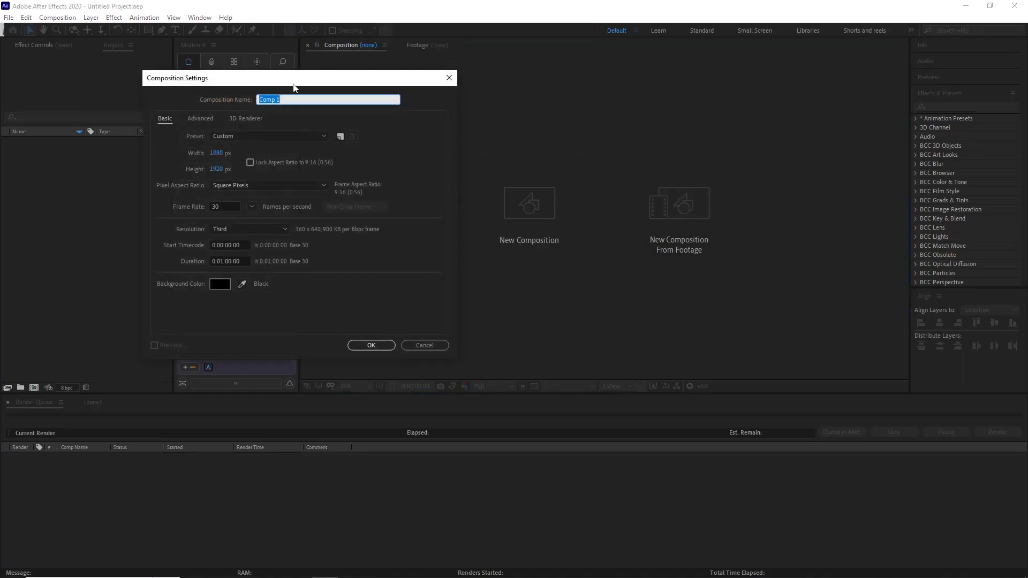
left_click(284, 102)
key("BackSpace")
key("BackSpace")
key("BackSpace")
key("BackSpace")
key("BackSpace")
type("Motion Background")
- Set the composition to 1920 px wide, 1080 px high and 0:00:10:00 long
left_click(215, 153)
type("1920")
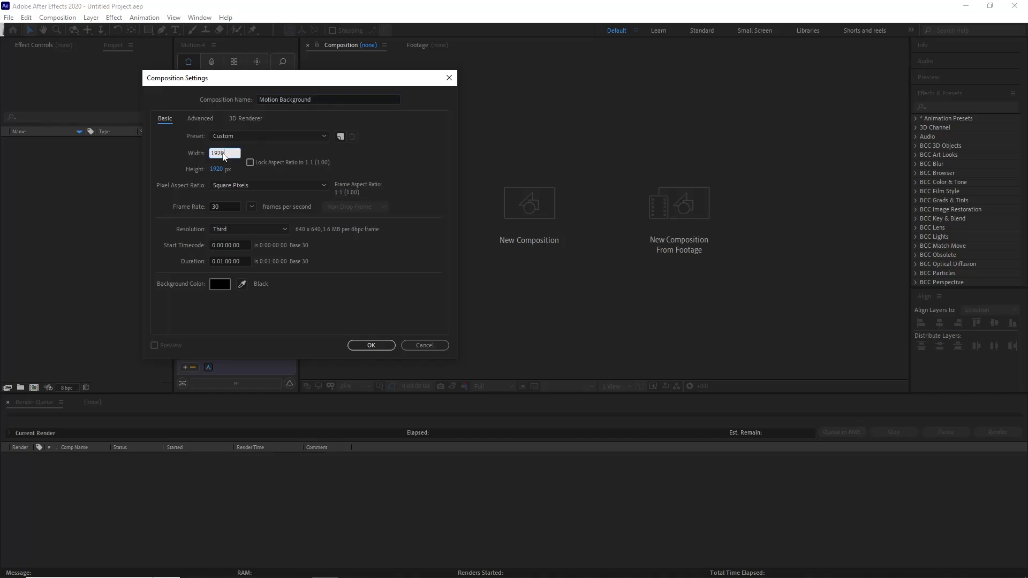
left_click(215, 169)
type("1085")
key("BackSpace")
type("0")
left_click(211, 208)
left_click(223, 261)
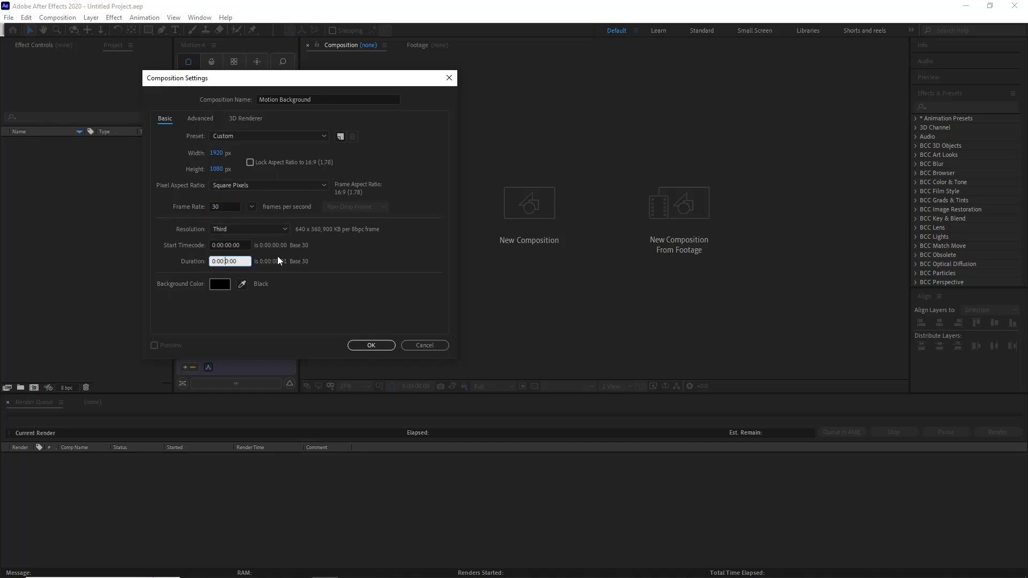
type("1")
left_click(369, 345)
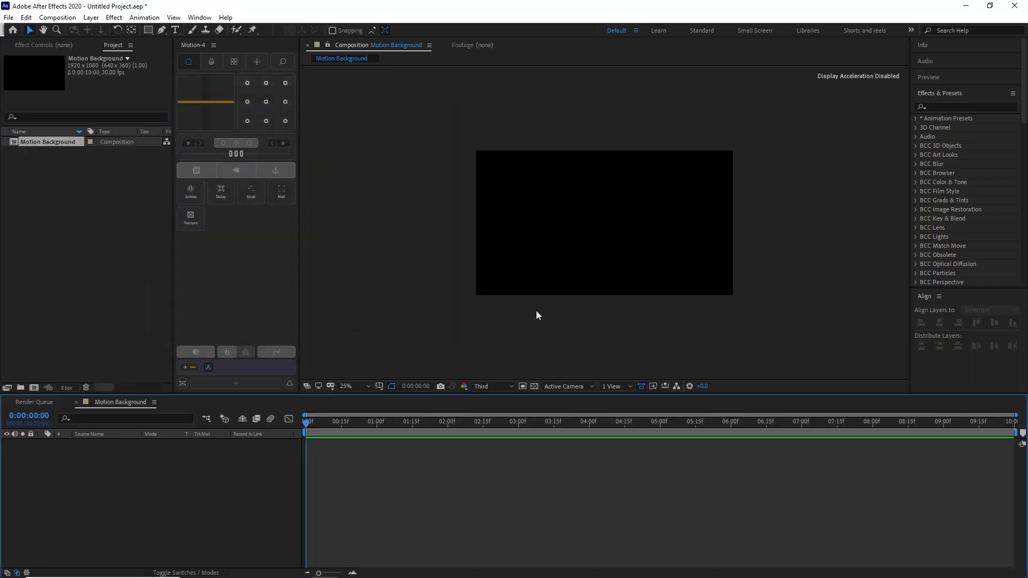
key("period")
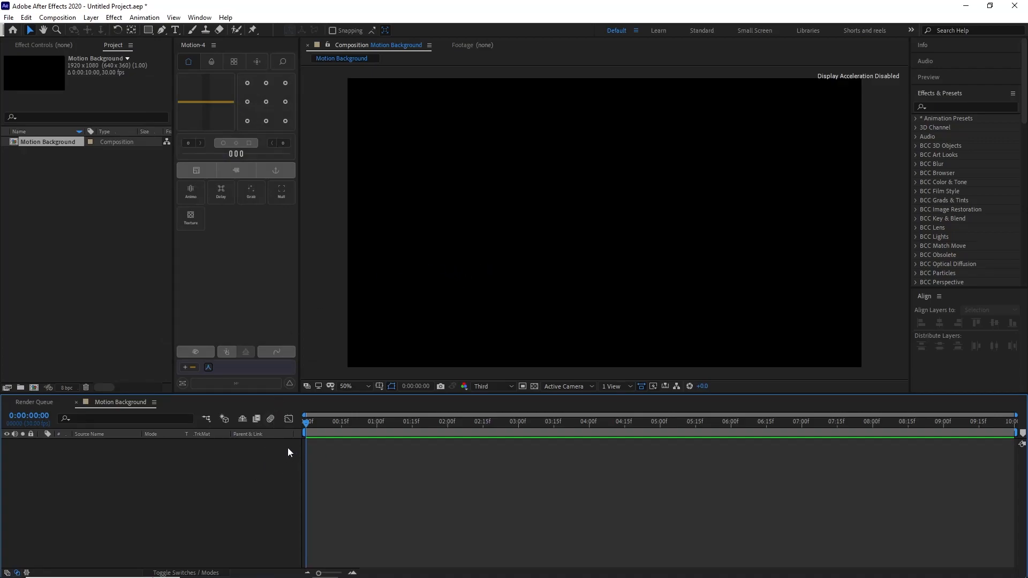
key("ctrl+y")
left_click_drag(389, 125, 522, 119)
left_click(576, 293)
type("000000")
left_click(647, 315)
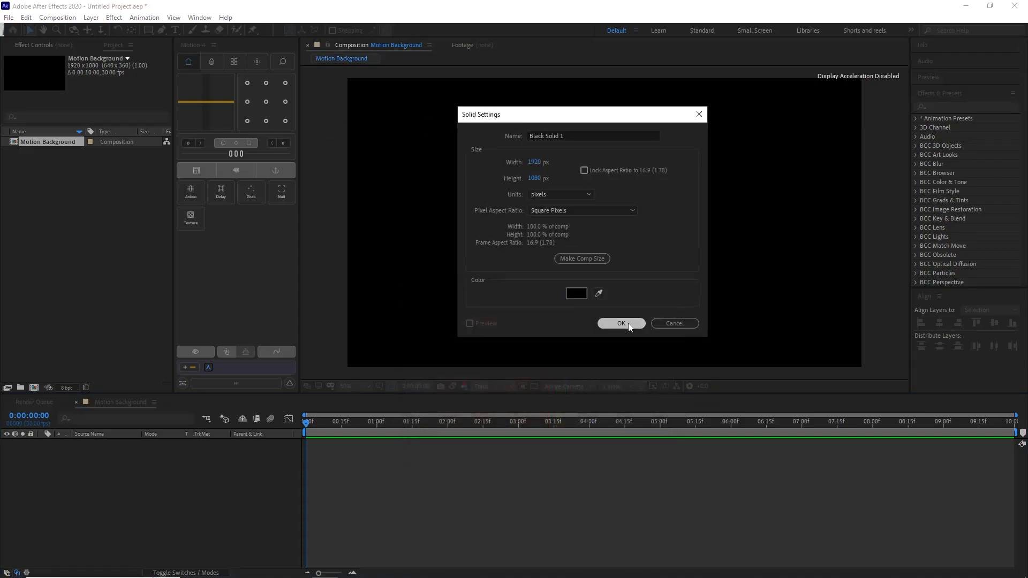
left_click(621, 322)
left_click(171, 455)
left_click(121, 445)
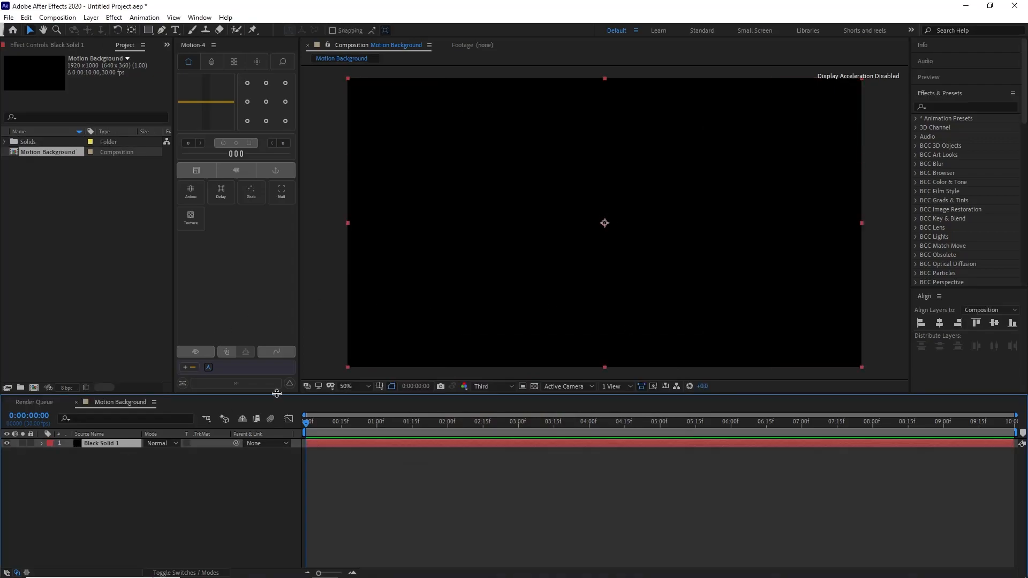
- Find the 4-Color Gradient effect and apply it to the black solid layer
left_click(945, 108)
type("4")
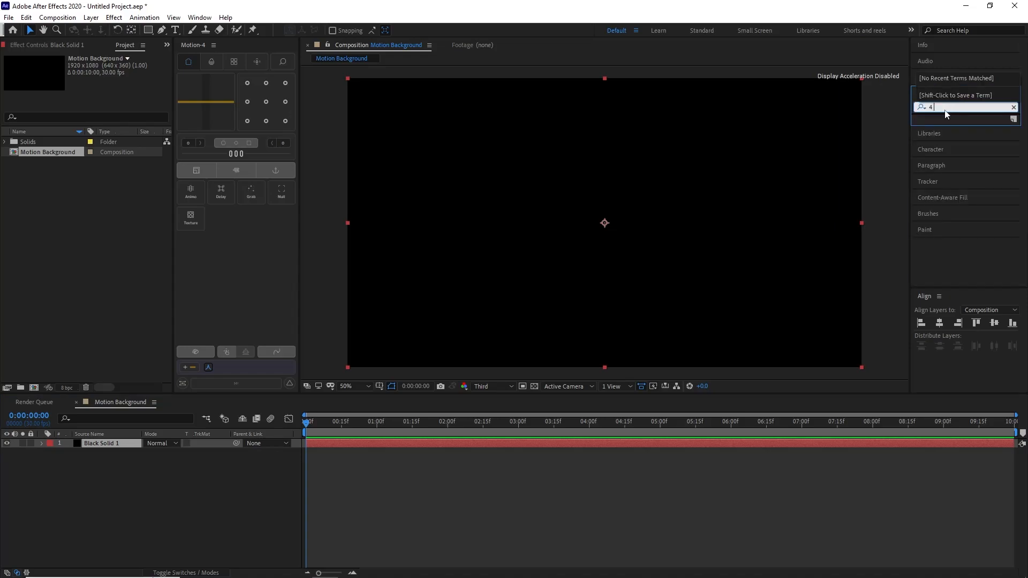
scroll(951, 147, "down", 5)
left_click_drag(951, 158, 951, 197)
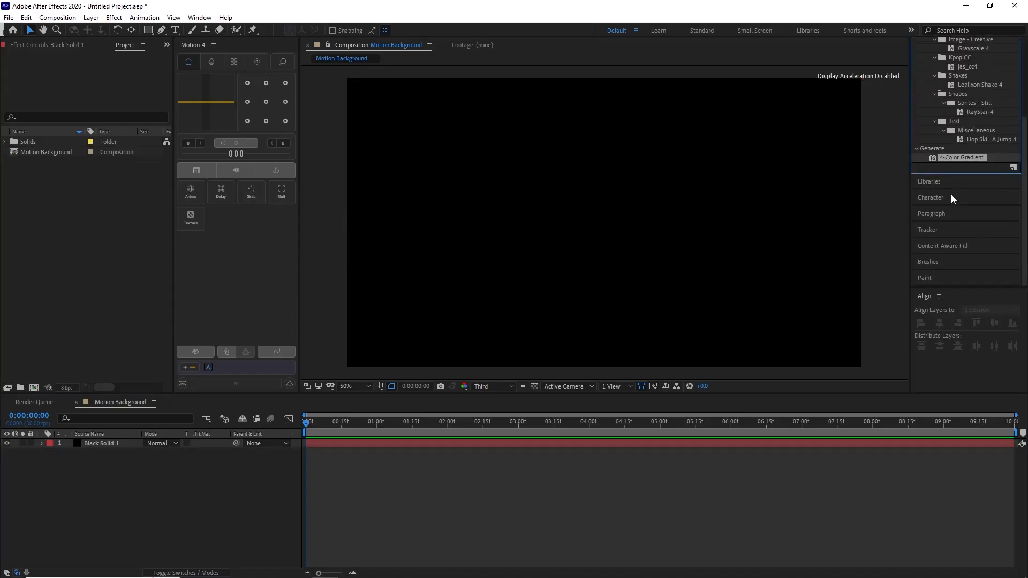
left_click_drag(950, 159, 103, 442)
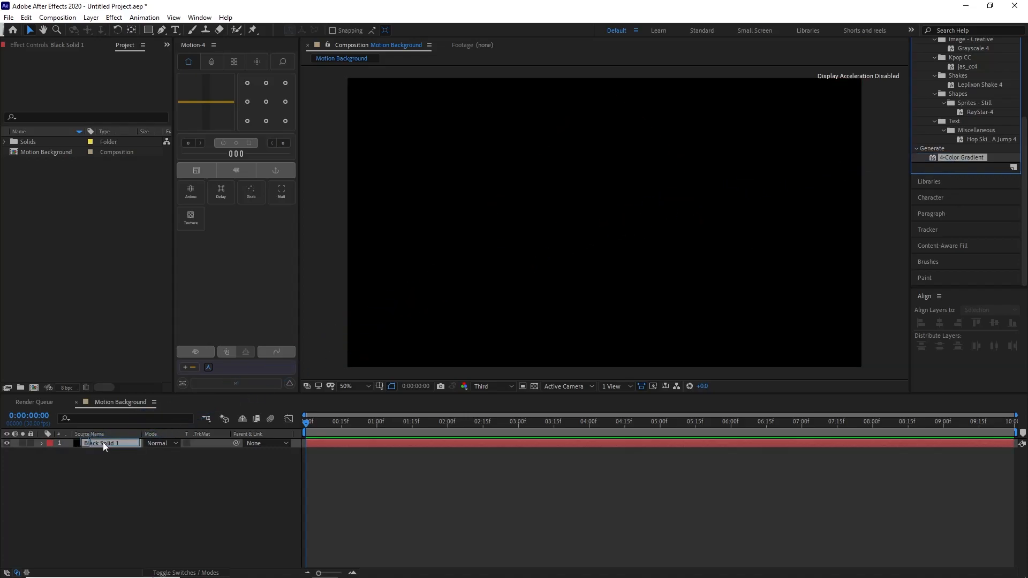
scroll(498, 184, "down", 2)
scroll(487, 180, "up", 2)
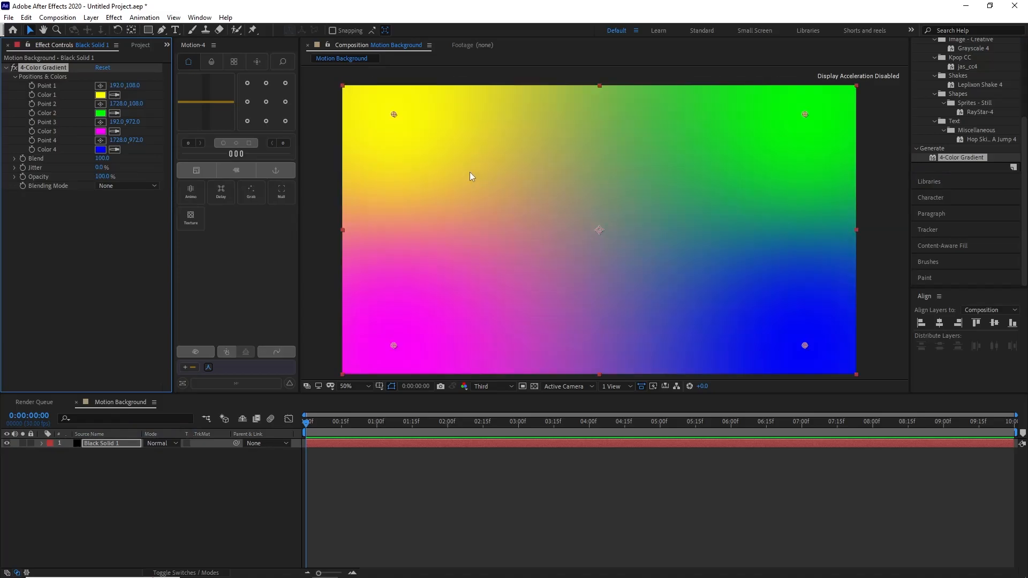
- Set Color 1 of the 4-Color Gradient to a bright blue, about 2D6DFC
left_click(99, 97)
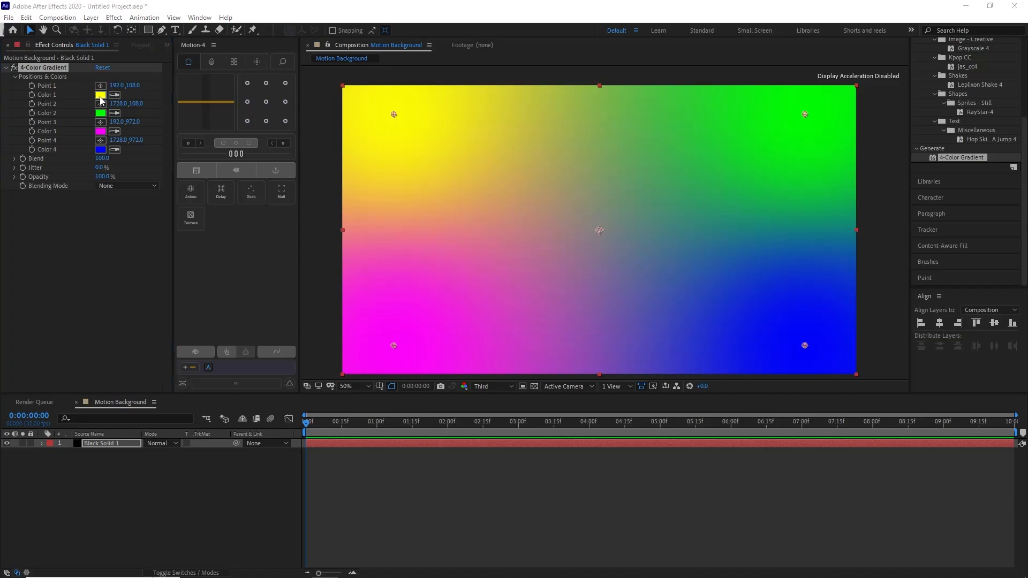
left_click_drag(562, 301, 564, 179)
left_click_drag(563, 253, 563, 248)
left_click_drag(538, 197, 523, 193)
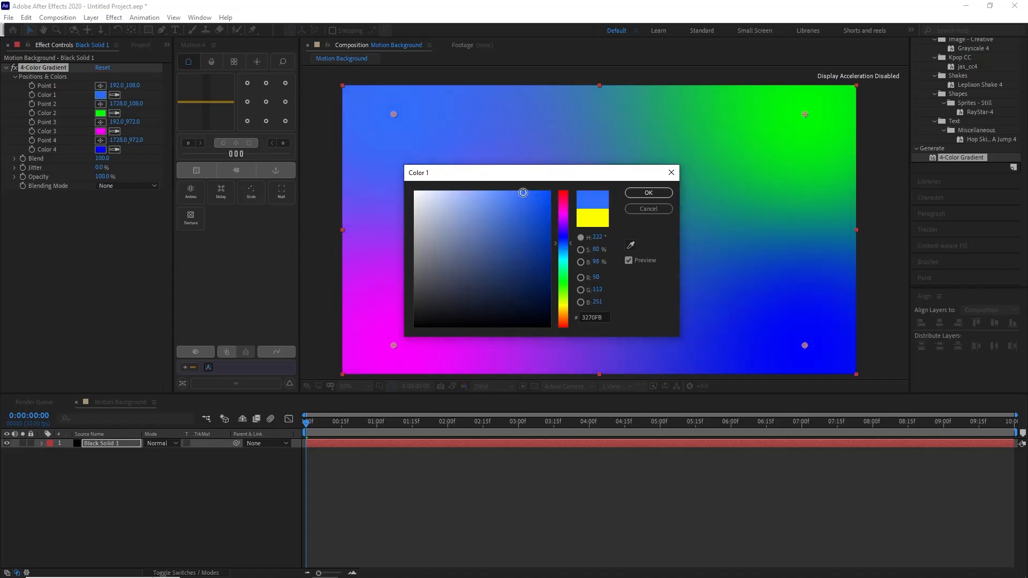
left_click(640, 193)
- Set Color 2 of the gradient to a bright blue, about 236DF6
left_click(103, 115)
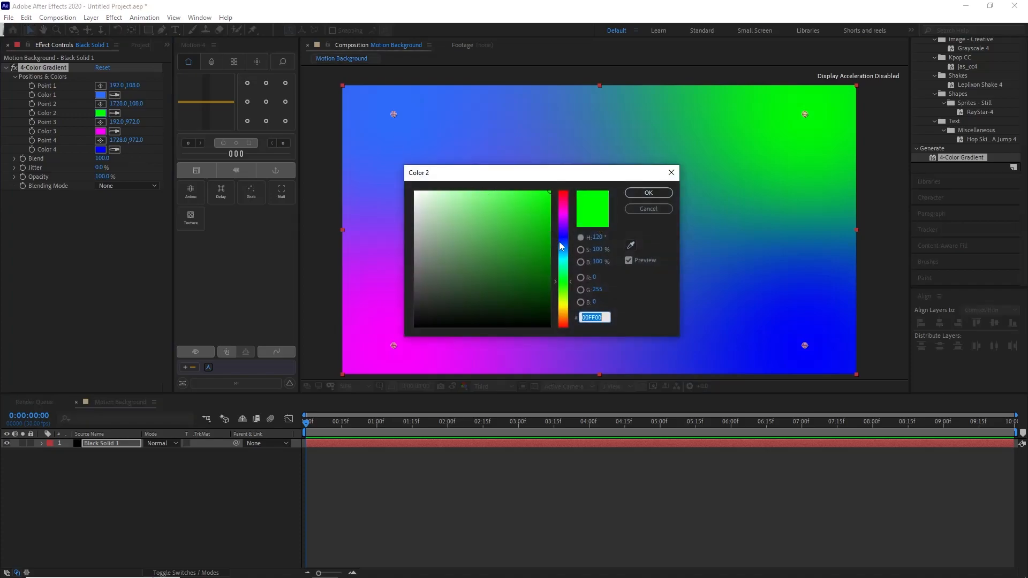
left_click(561, 237)
left_click_drag(541, 197, 531, 195)
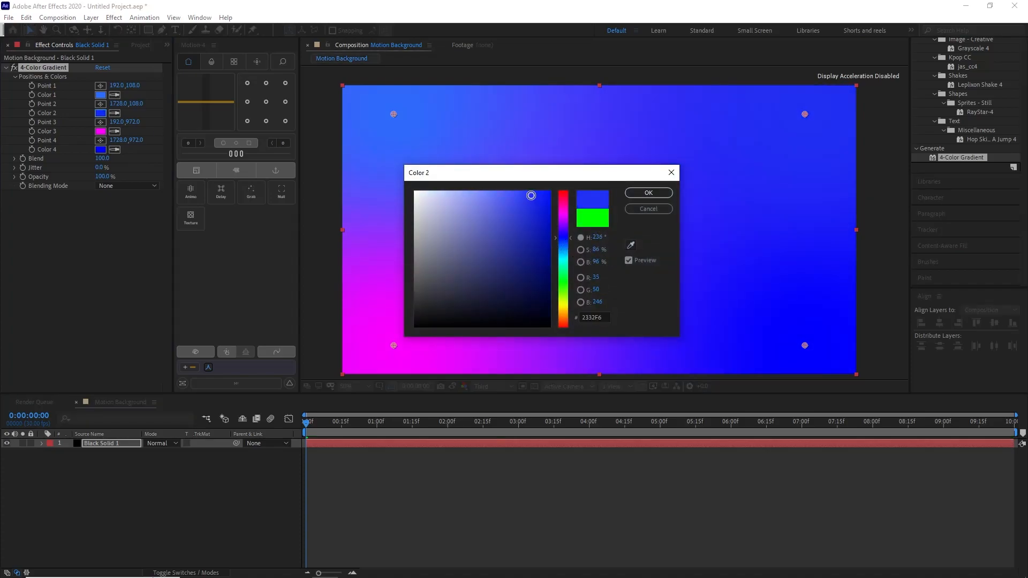
left_click_drag(566, 241, 567, 248)
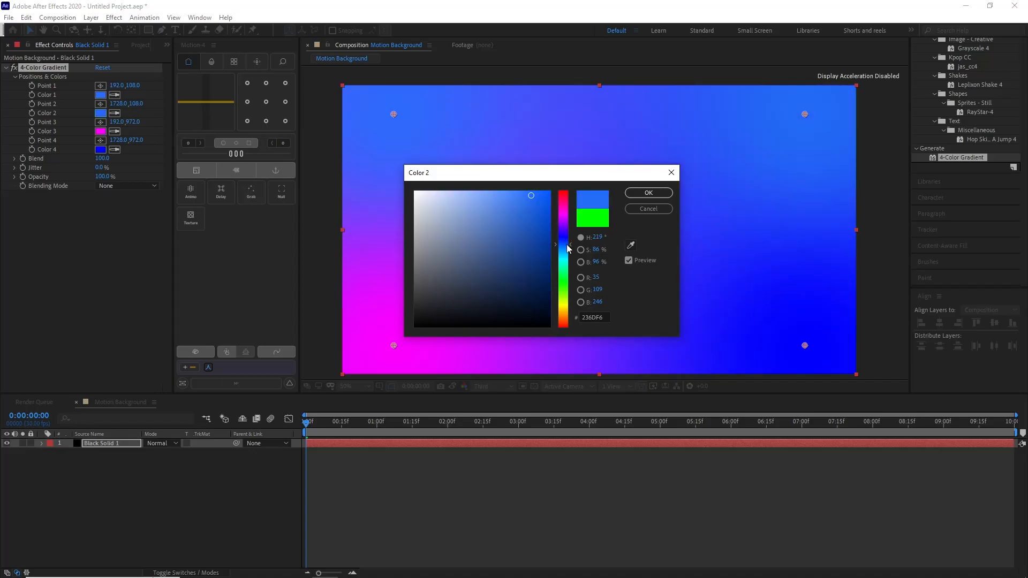
left_click(648, 194)
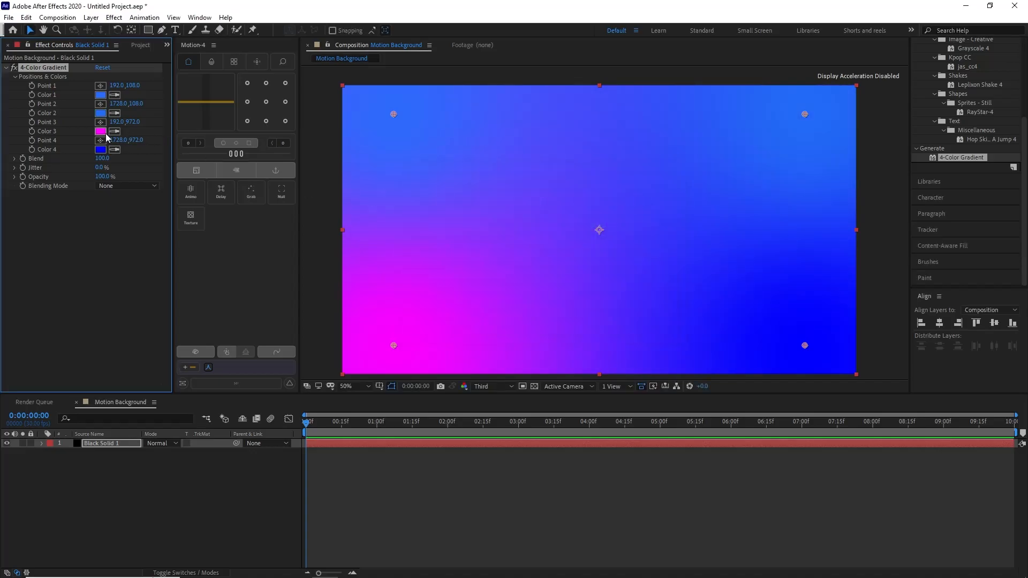
- Set Color 3 of the gradient to a dark blue, about 003987
left_click(101, 131)
mouse_move(567, 235)
left_mouse_down()
mouse_move(567, 226)
mouse_move(569, 245)
left_mouse_up()
left_click_drag(550, 194, 559, 256)
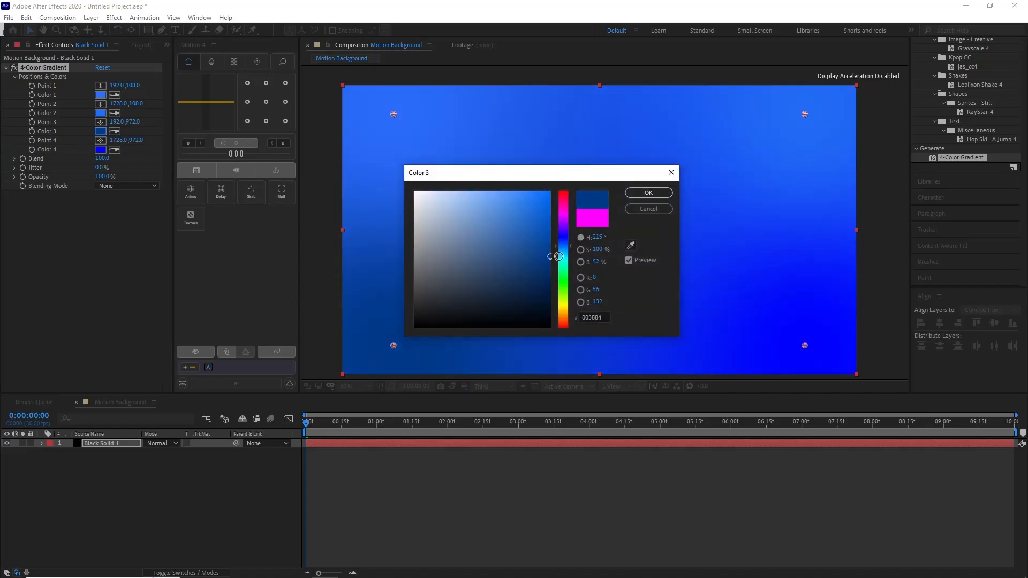
left_click(649, 193)
- Set the gradient's Color 4 to a vivid azure blue and lighten Color 1 to a pale blue
left_click(100, 149)
left_click_drag(531, 206, 541, 187)
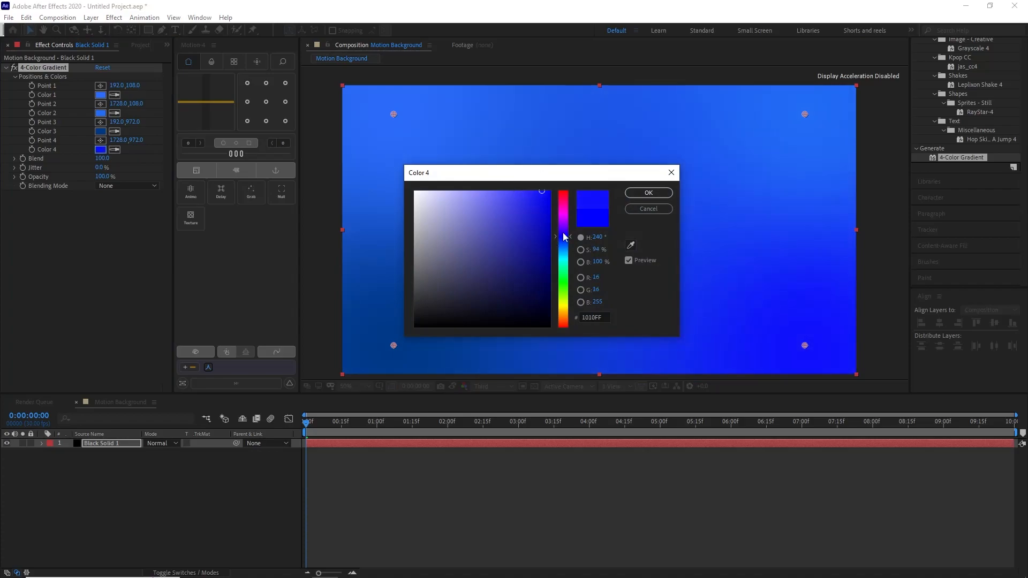
left_click_drag(564, 237, 565, 244)
left_click(637, 193)
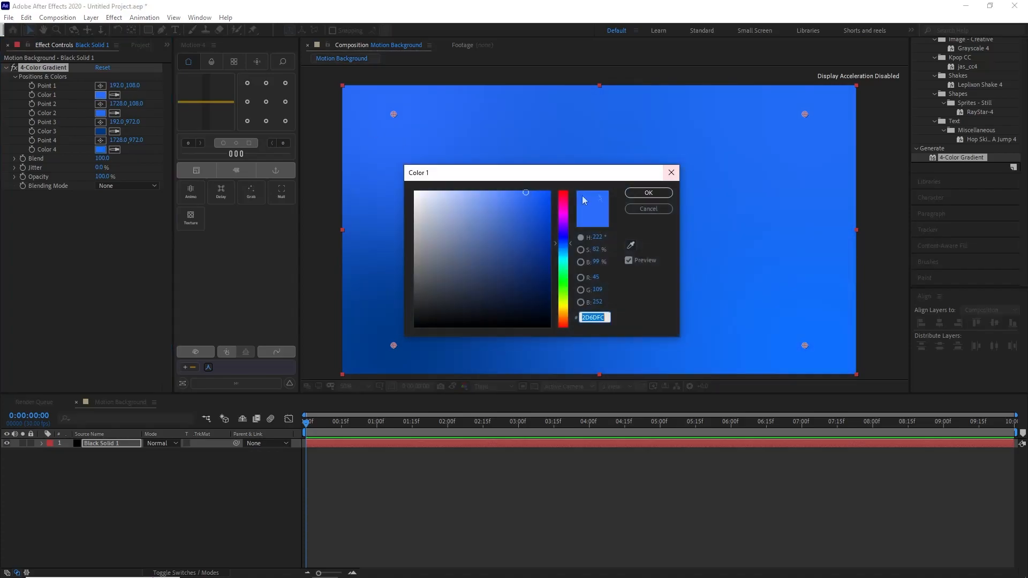
left_click(482, 189)
left_click(649, 193)
- Shift the gradient's Color 3 to a navy blue and make Color 2 a slightly lighter blue
left_click(100, 132)
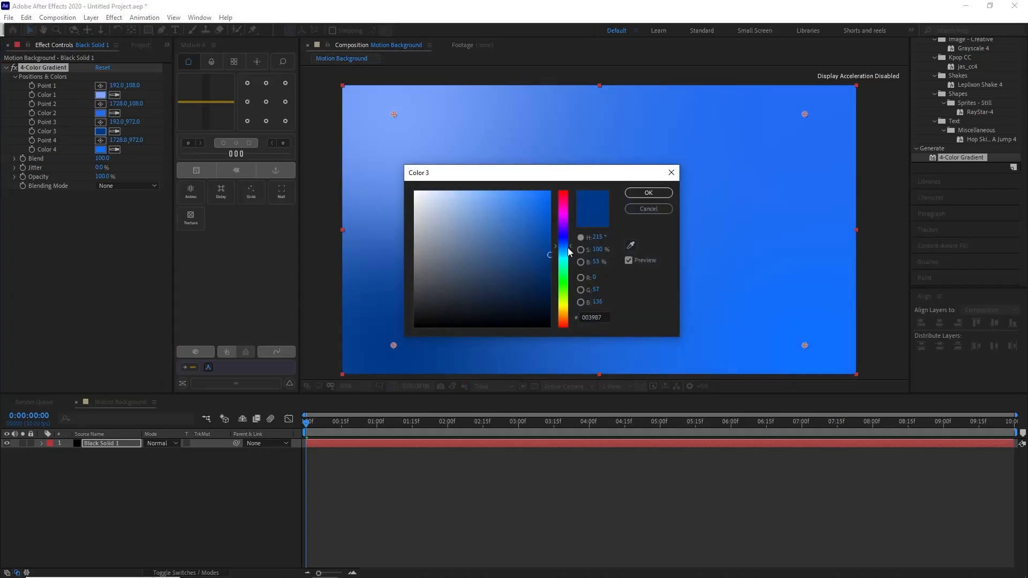
left_click(649, 193)
left_click(101, 113)
mouse_move(533, 196)
left_mouse_down()
mouse_move(544, 207)
mouse_move(520, 187)
left_mouse_up()
left_click(648, 193)
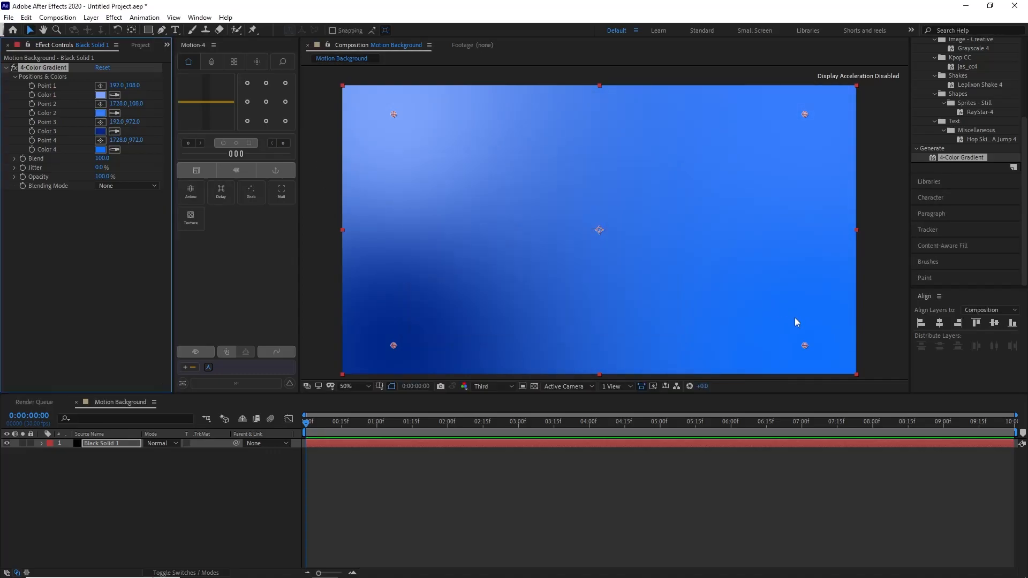
- Darken the gradient's Color 2 to a deep blue and brighten Color 3 to a medium blue
left_click(101, 113)
left_click(550, 263)
mouse_move(553, 237)
left_mouse_down()
mouse_move(549, 215)
mouse_move(530, 203)
left_mouse_up()
left_click(648, 193)
left_click(101, 131)
left_click(645, 194)
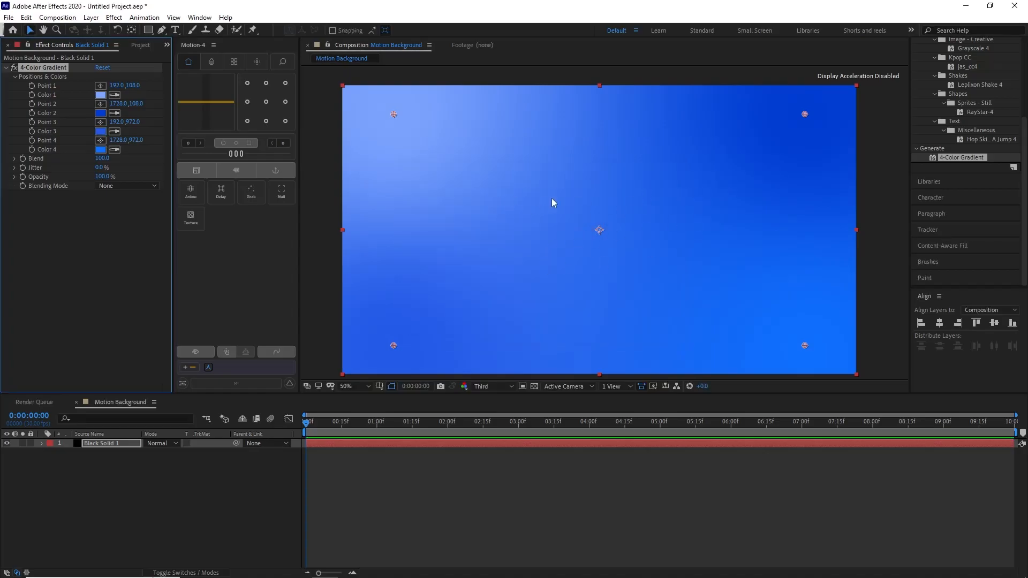
- Set position keyframes for gradient Points 1 to 4 on the solid layer at 0:00:00:00
left_click(324, 130)
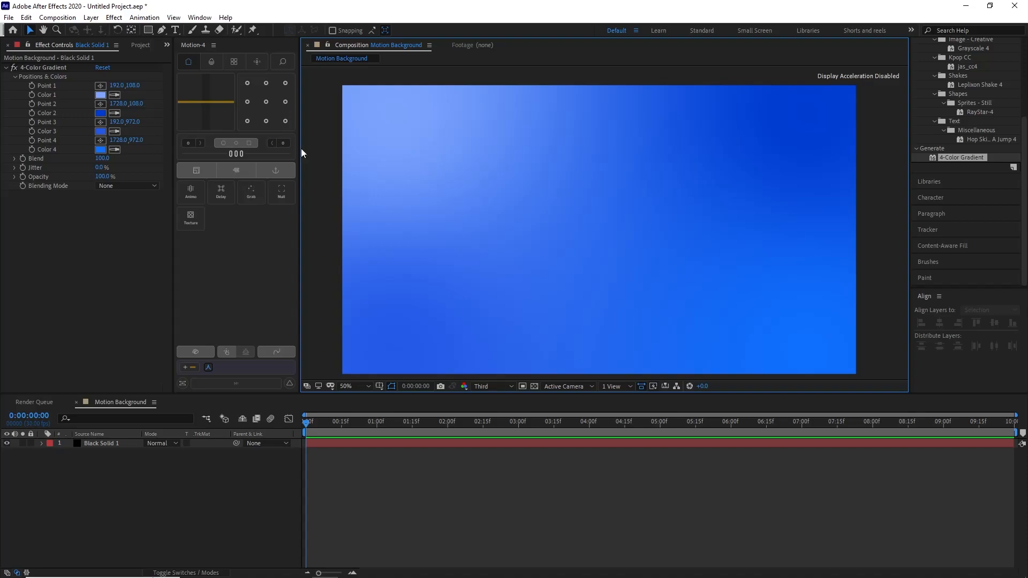
left_click(232, 444)
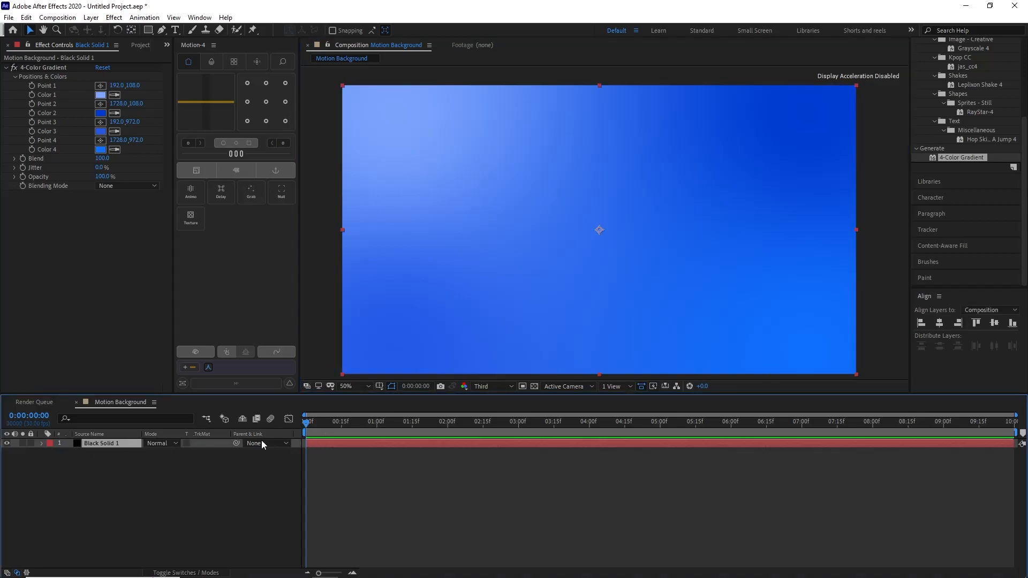
left_click(48, 156)
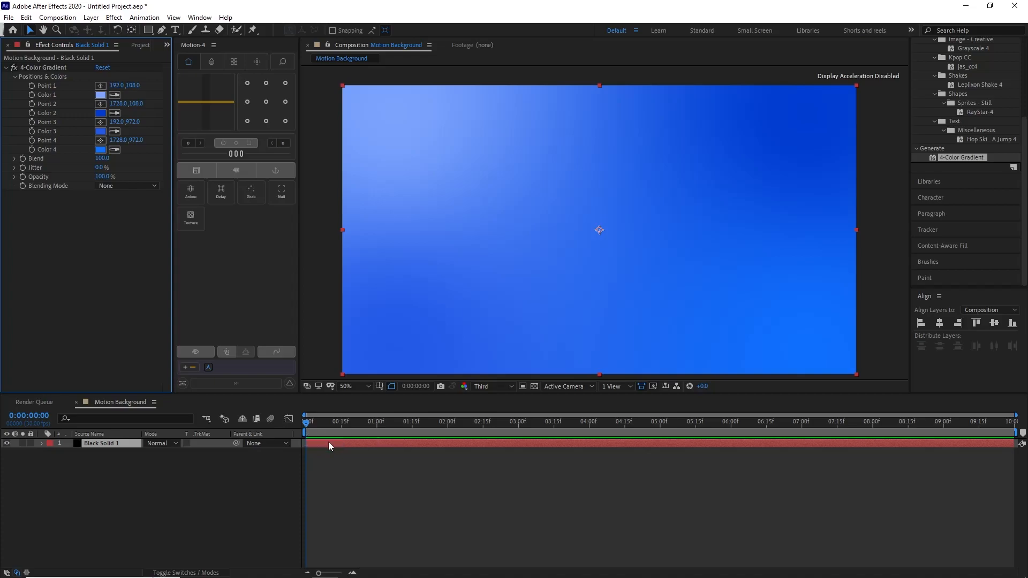
left_click(327, 443)
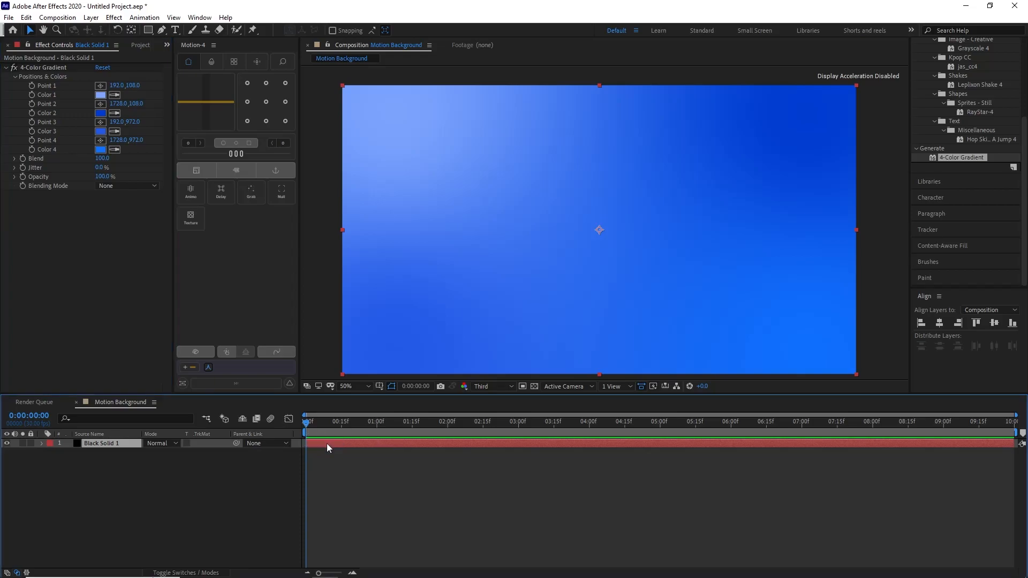
left_click(31, 85)
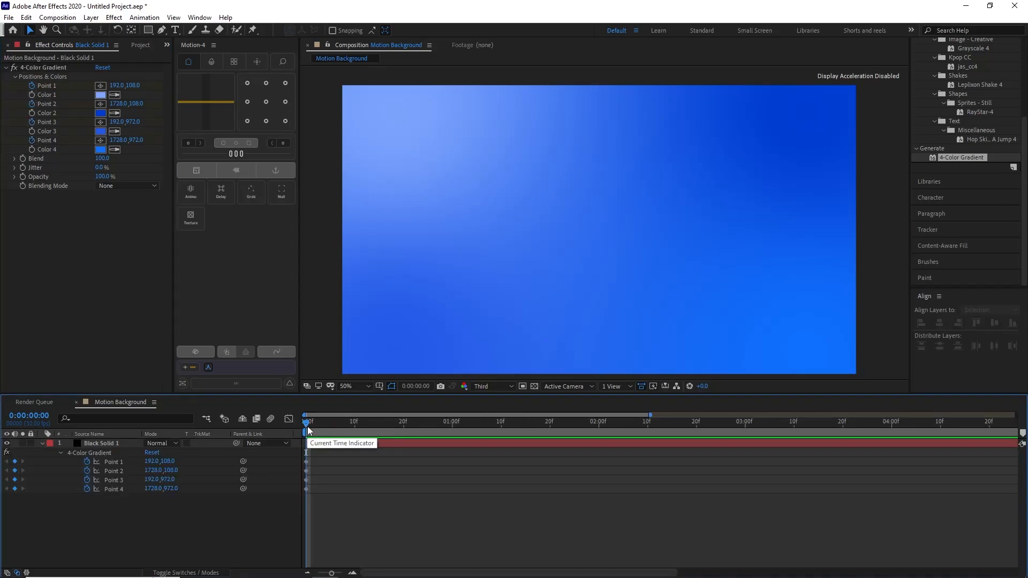
- At 0:00:01:00, move Point 1 down, Point 2 to upper centre, Point 3 right along the lower edge and Point 4 to the upper right
left_click_drag(308, 426, 452, 434)
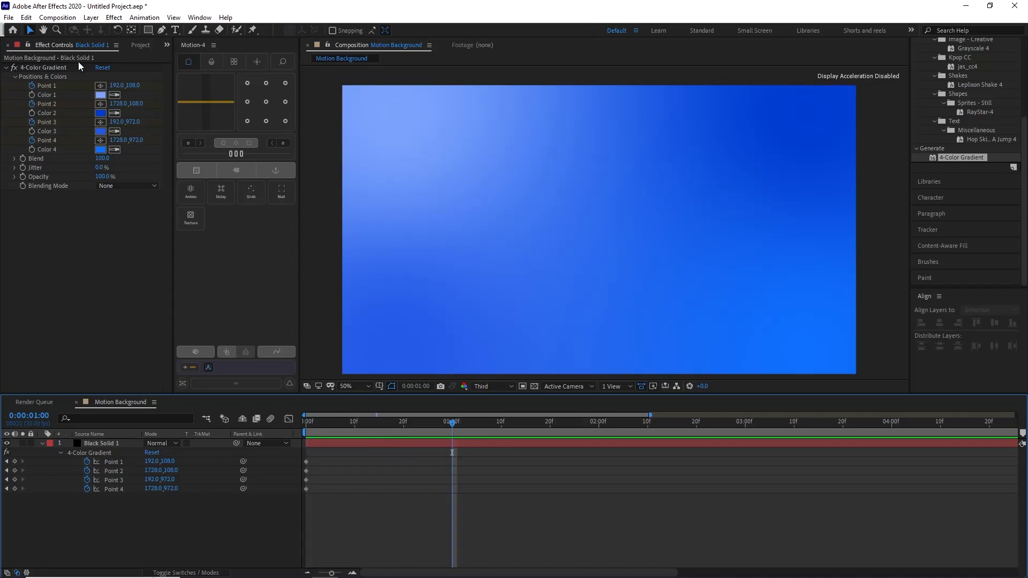
left_click(66, 68)
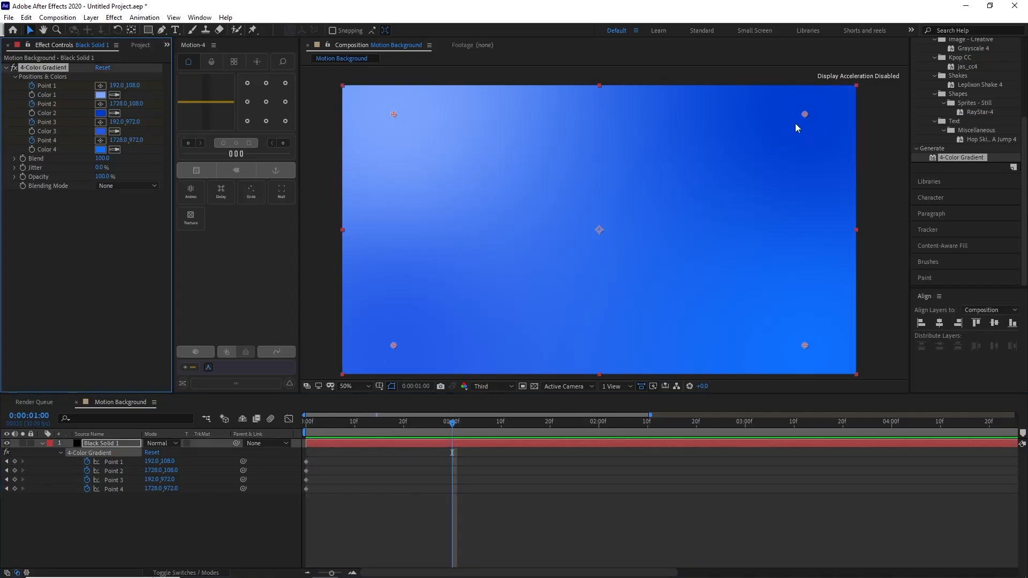
left_click_drag(805, 114, 497, 251)
right_click(497, 252)
left_click(394, 347)
left_click_drag(394, 346, 629, 346)
left_click_drag(805, 346, 737, 115)
left_click_drag(397, 119, 416, 259)
left_click_drag(499, 250, 528, 202)
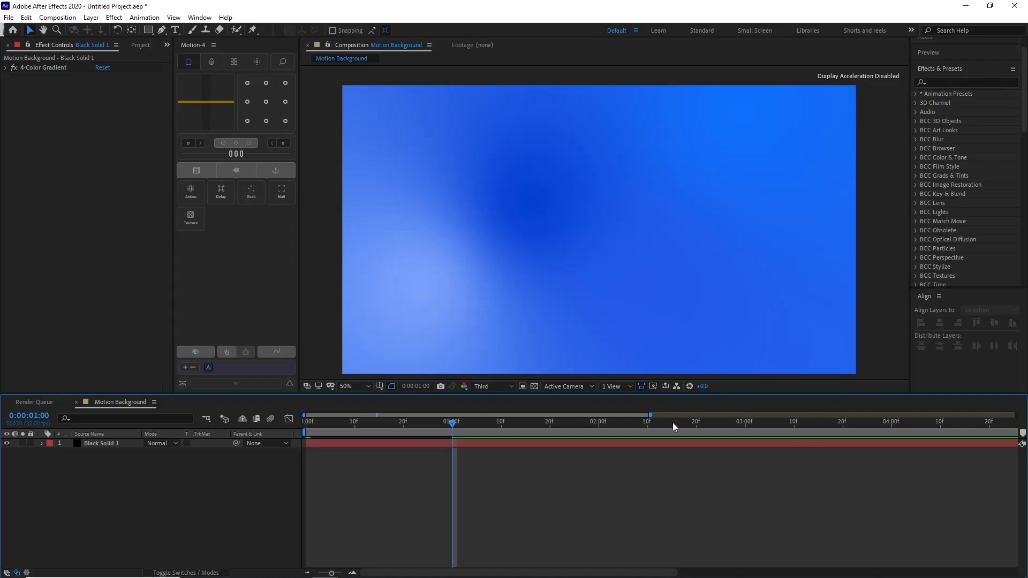
- Apply the Twirl distortion effect to the solid layer with an angle of 1x+0.0°, then collapse its settings
left_click(948, 83)
type("Twirl")
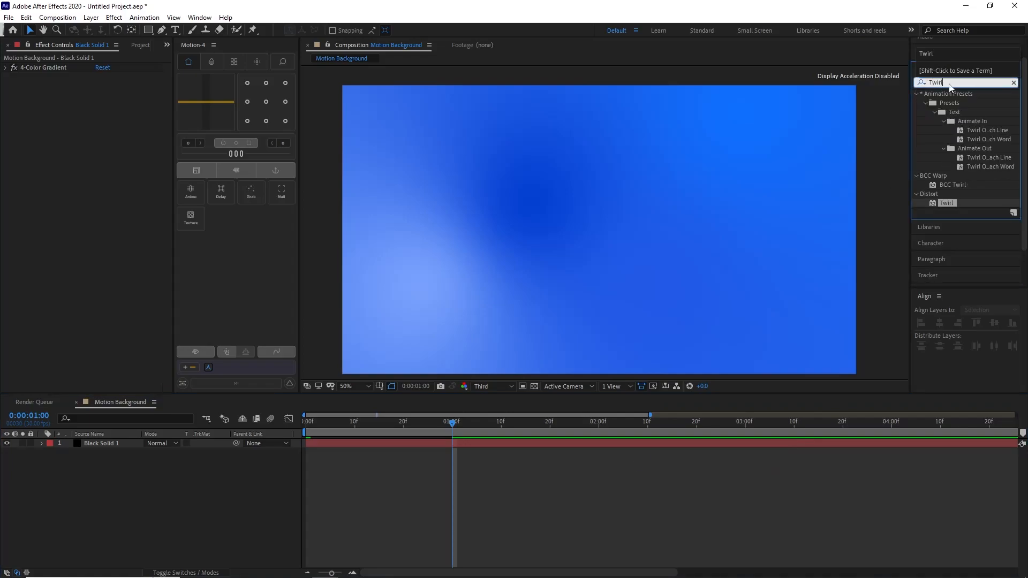
left_click_drag(942, 202, 108, 442)
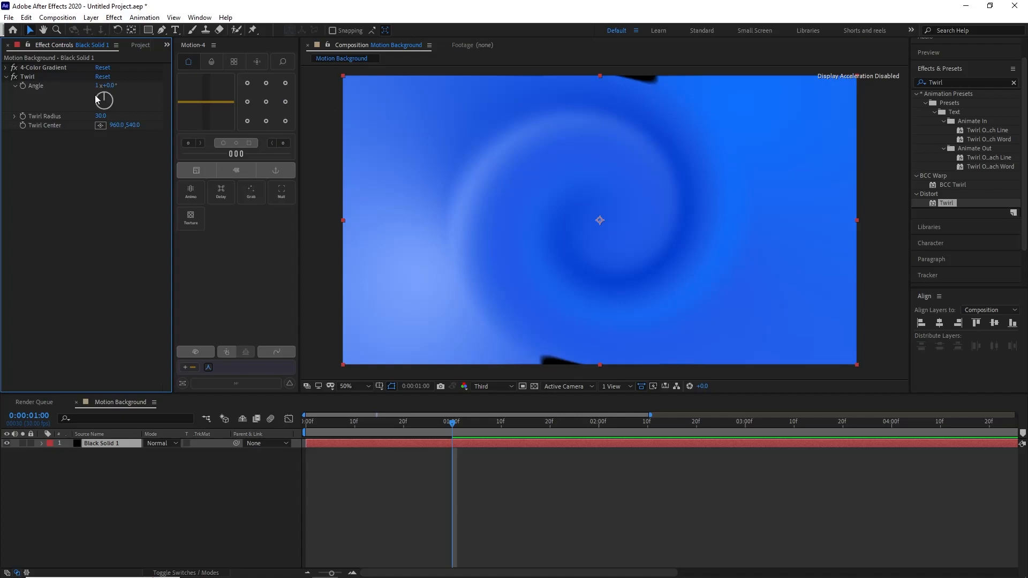
left_click(23, 77)
left_click(6, 76)
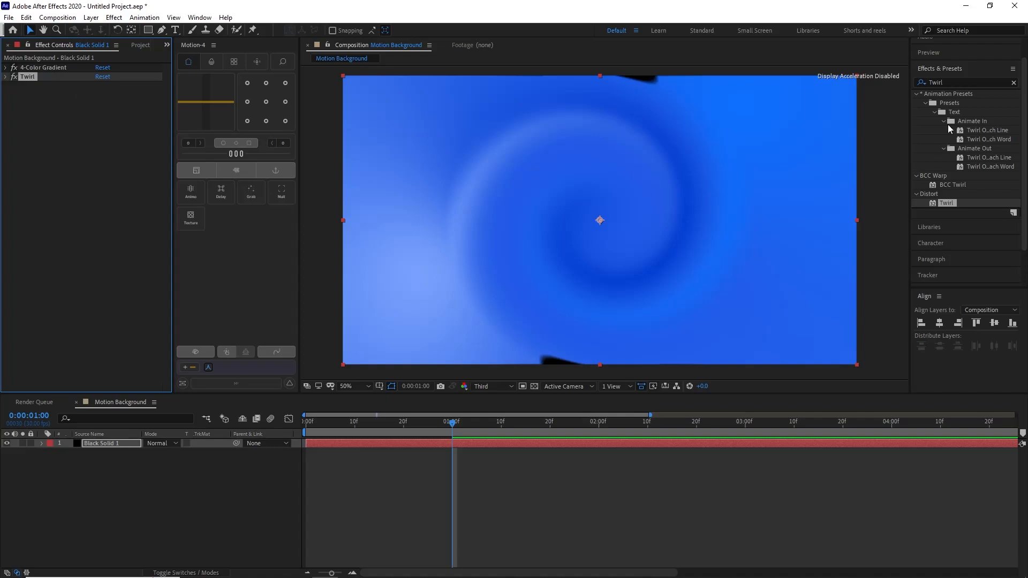
- Find the Motion Tile effect and apply it to the solid layer
left_click(957, 82)
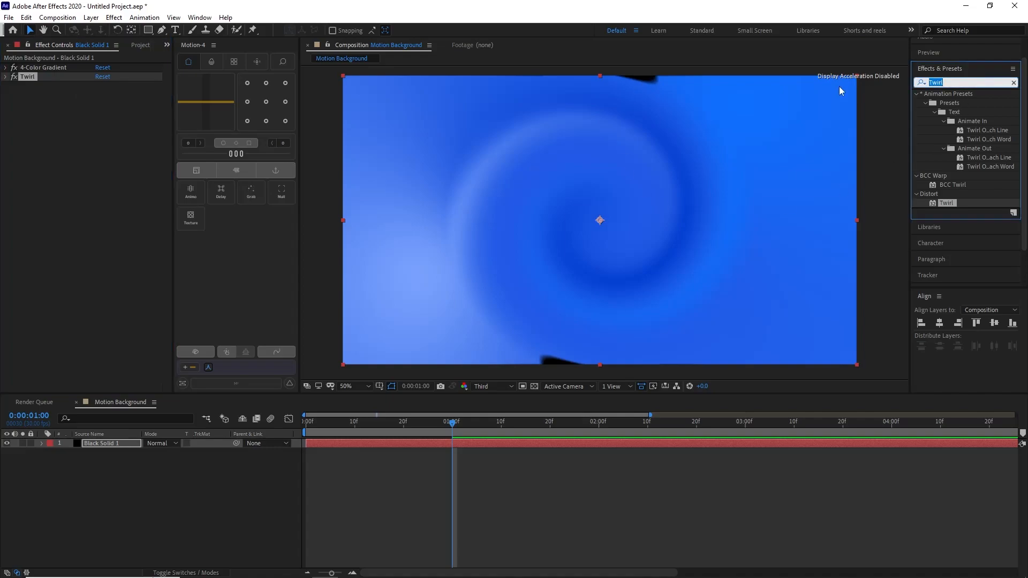
type("M")
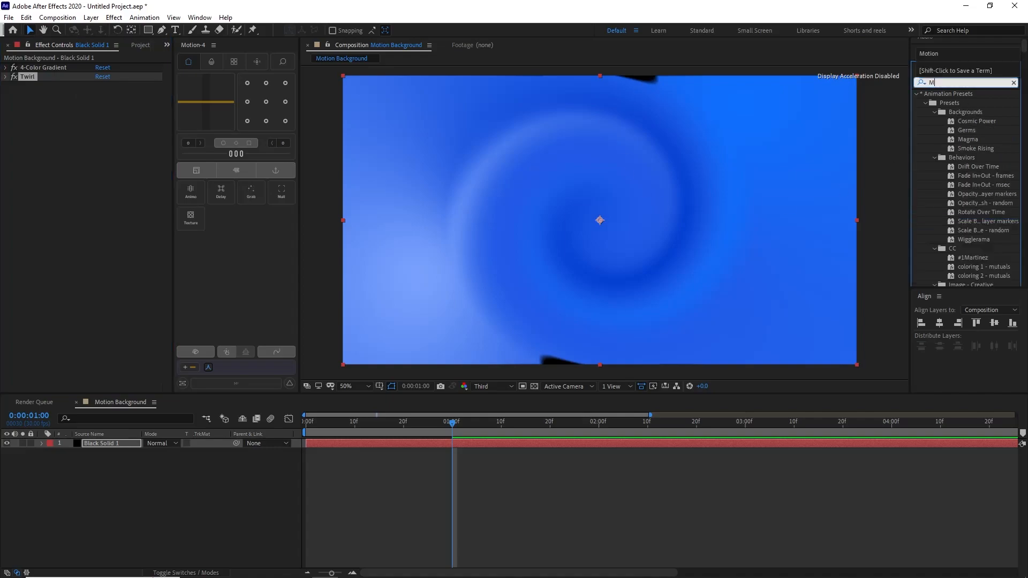
type("otion til")
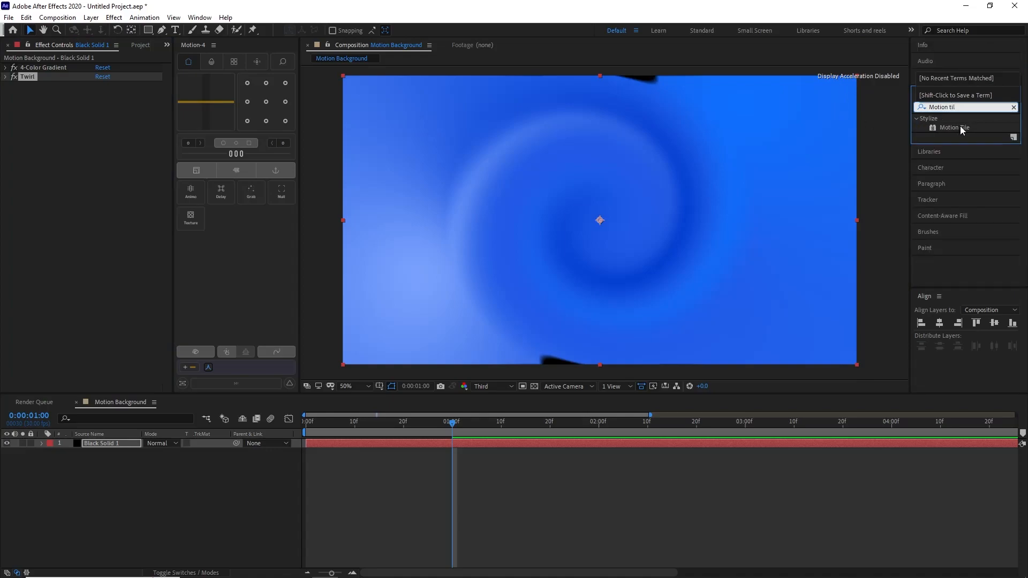
left_click_drag(959, 127, 89, 160)
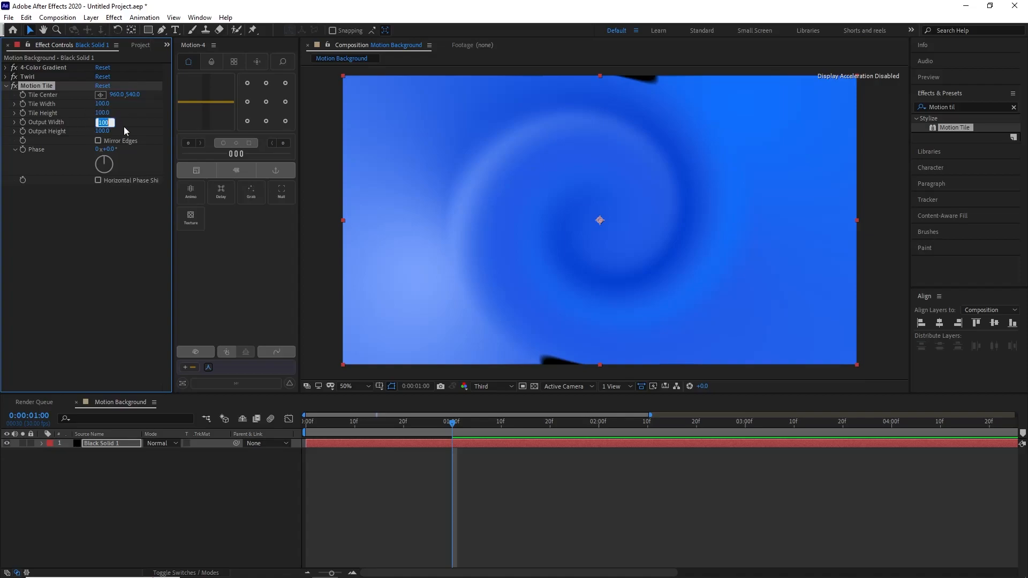
- Set Motion Tile's Output Width and Output Height to 300 with Mirror Edges enabled, then collapse its settings
type("3")
key("Tab")
type("300")
left_click(117, 195)
left_click(6, 87)
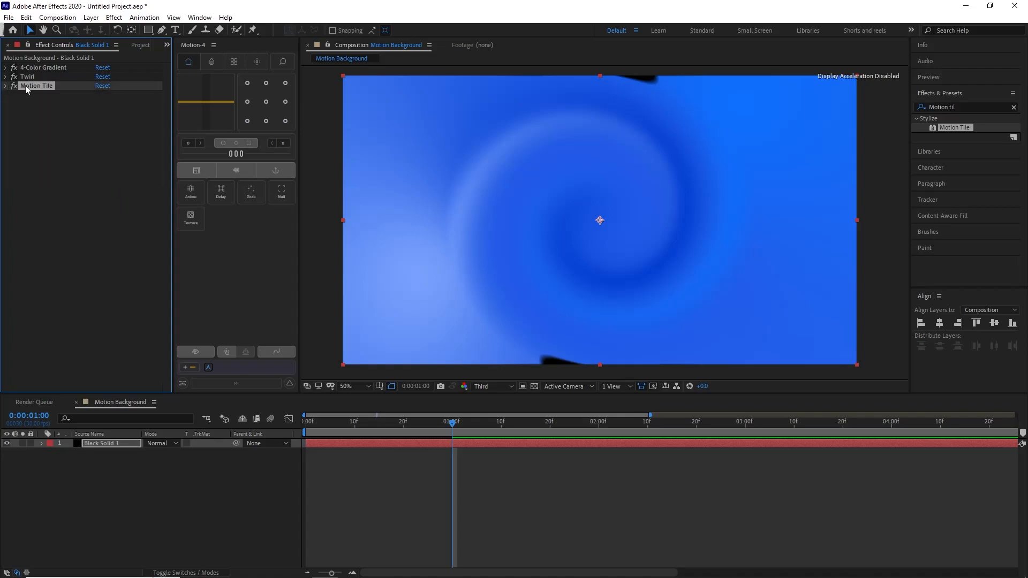
- Move Motion Tile above 4-Color Gradient in the solid's effect order and scrub the animation back to 0:00:00:00
left_click_drag(31, 86, 48, 68)
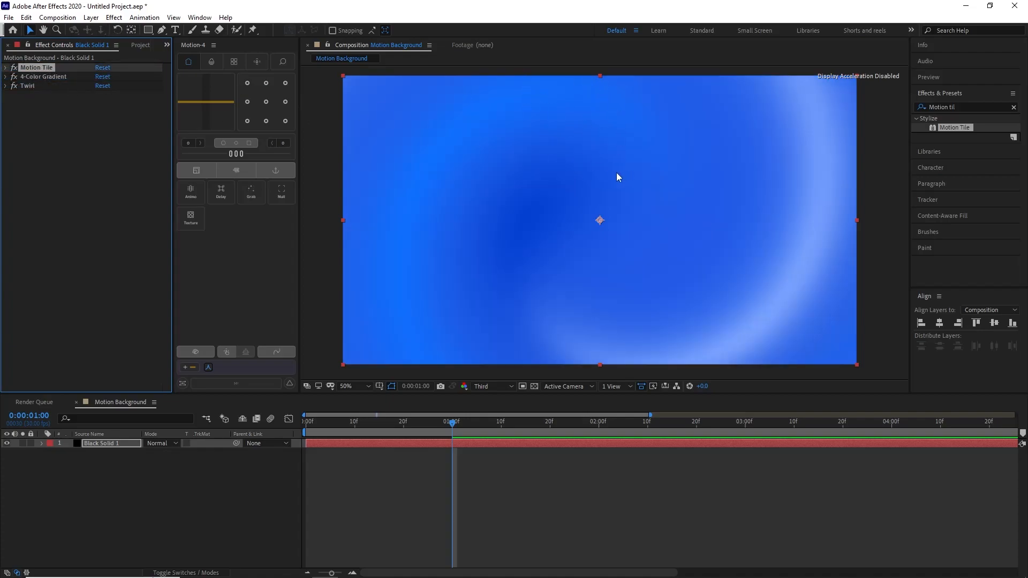
left_click_drag(448, 427, 371, 448)
left_click_drag(295, 444, 293, 444)
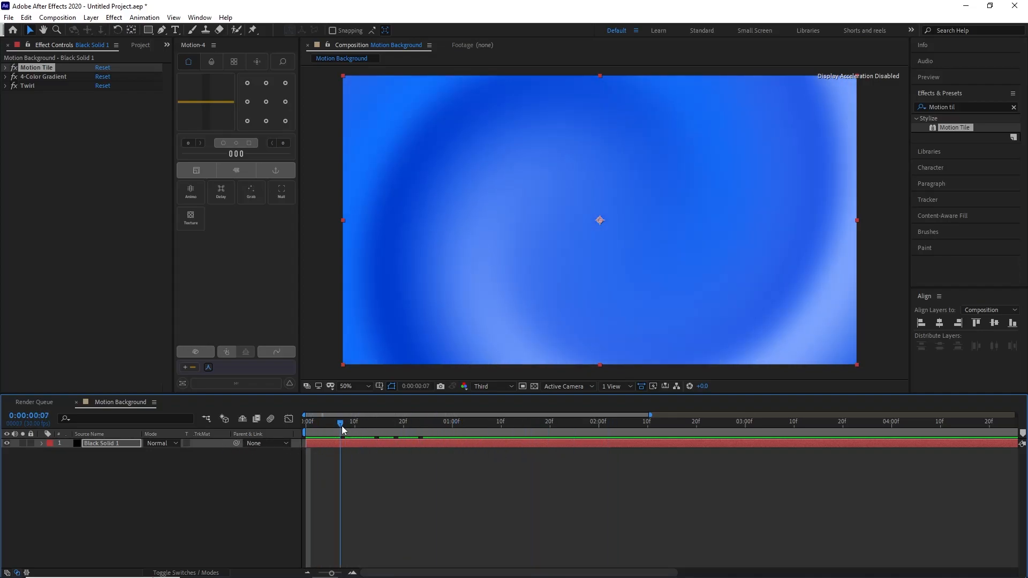
- Add a new adjustment layer above the solid in the Motion Background composition
left_click(182, 469)
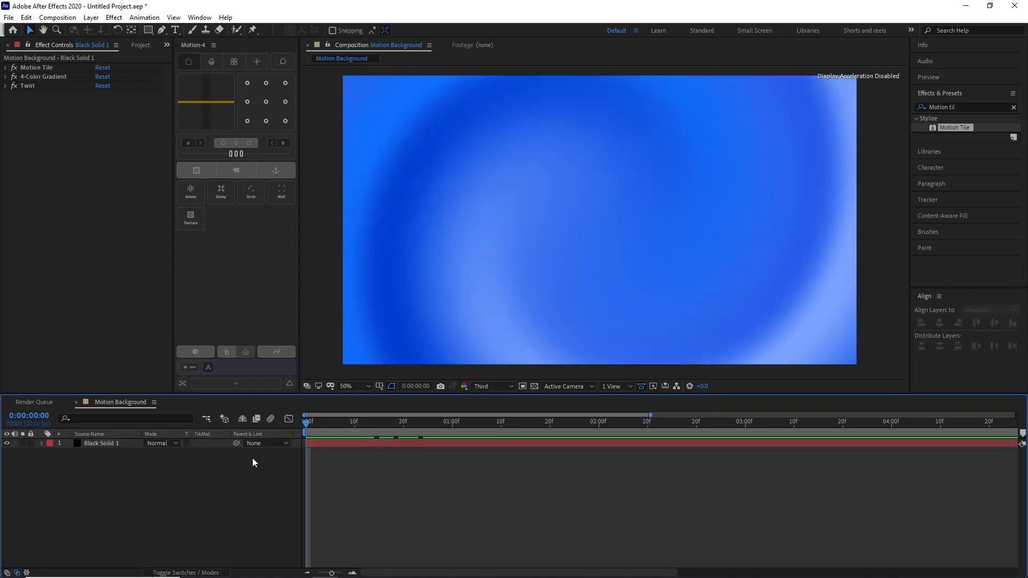
right_click(243, 454)
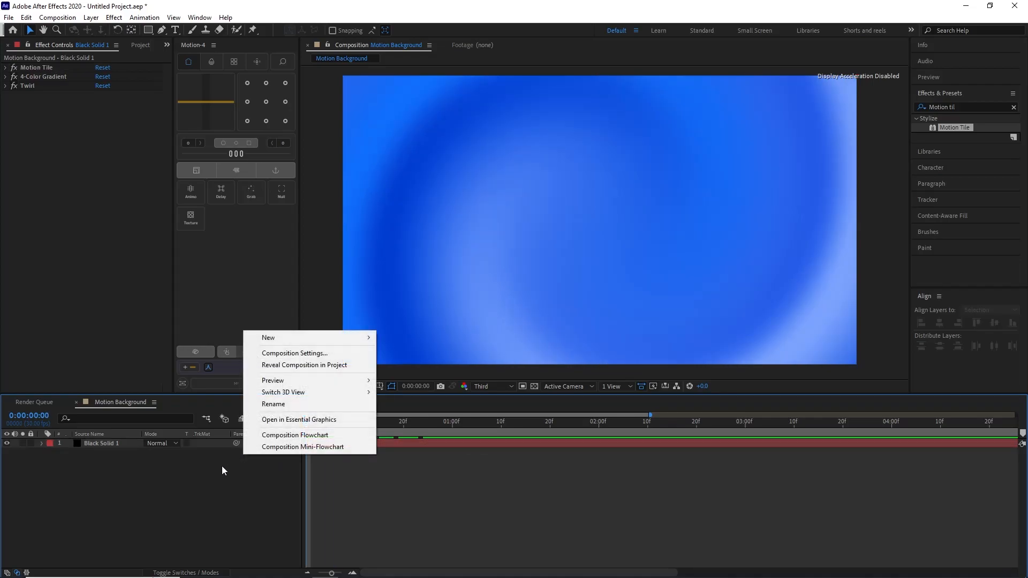
right_click(222, 465)
mouse_move(268, 355)
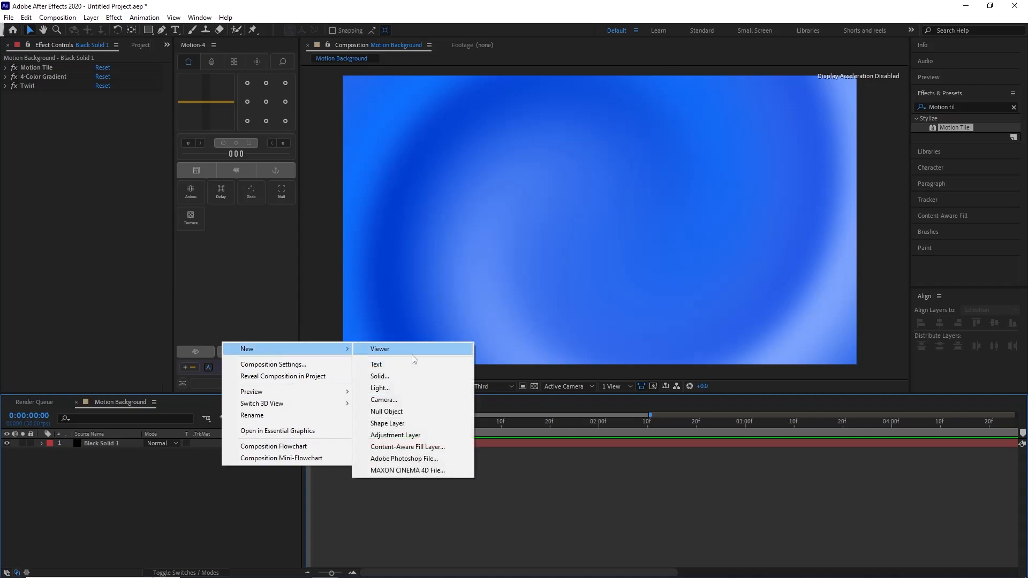
left_click(389, 435)
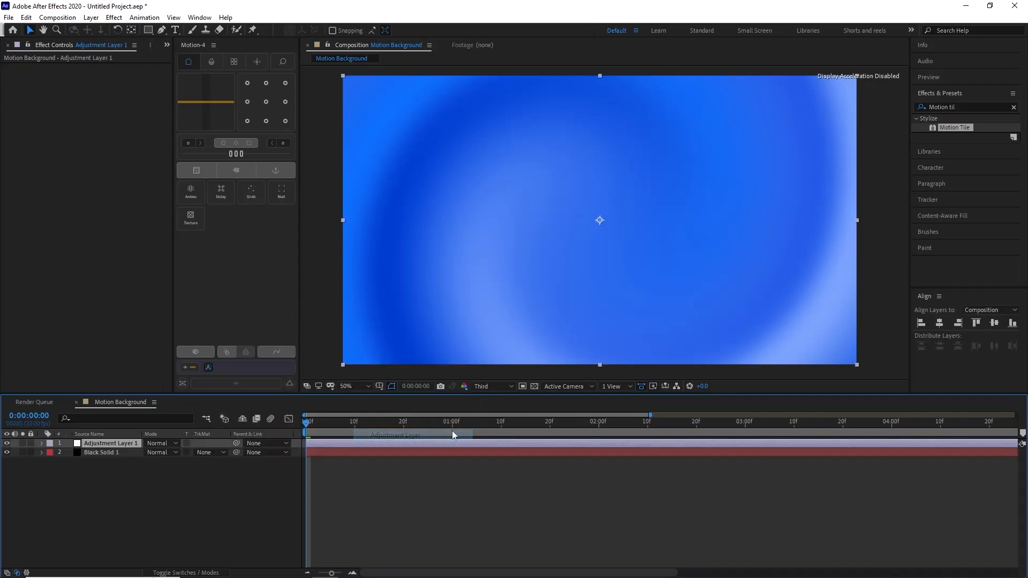
- Find the Wave Warp distortion effect and apply it to the adjustment layer
left_click(963, 105)
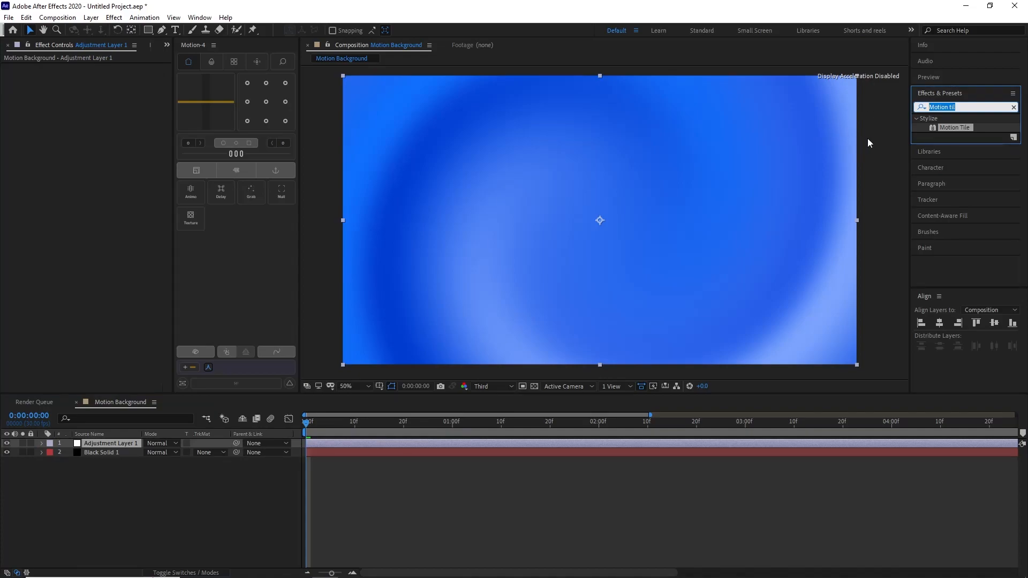
type("Wave")
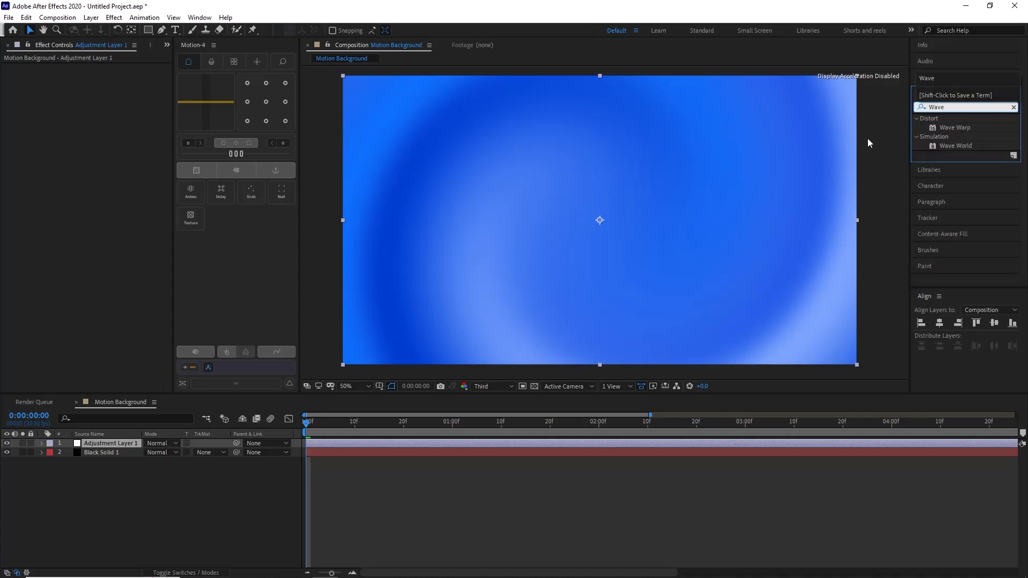
left_click(969, 131)
left_click_drag(961, 130, 573, 442)
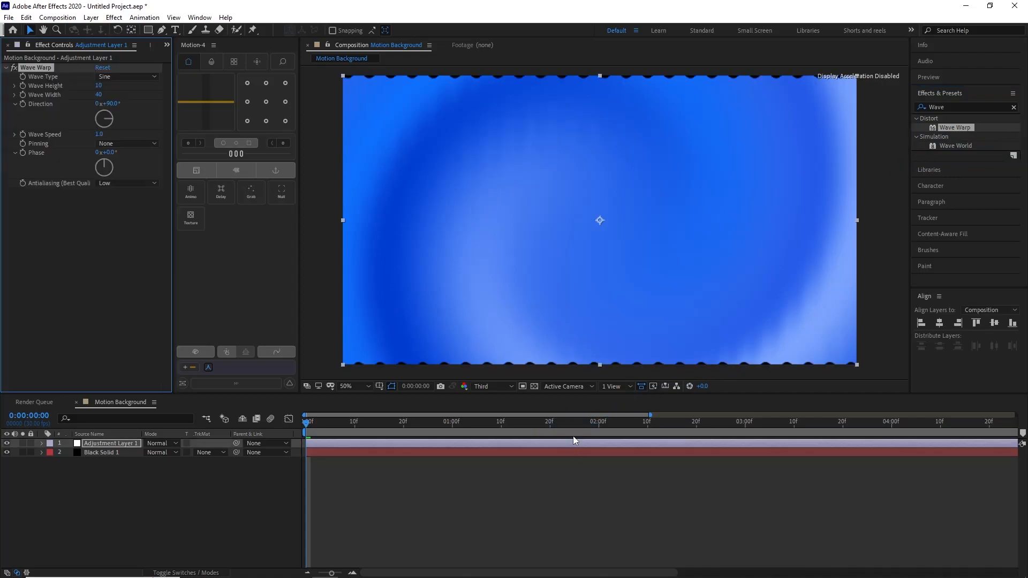
- Set Wave Warp's Wave Type to Circle, with a Wave Height of about 564 and a Wave Width of about 340
left_click(102, 78)
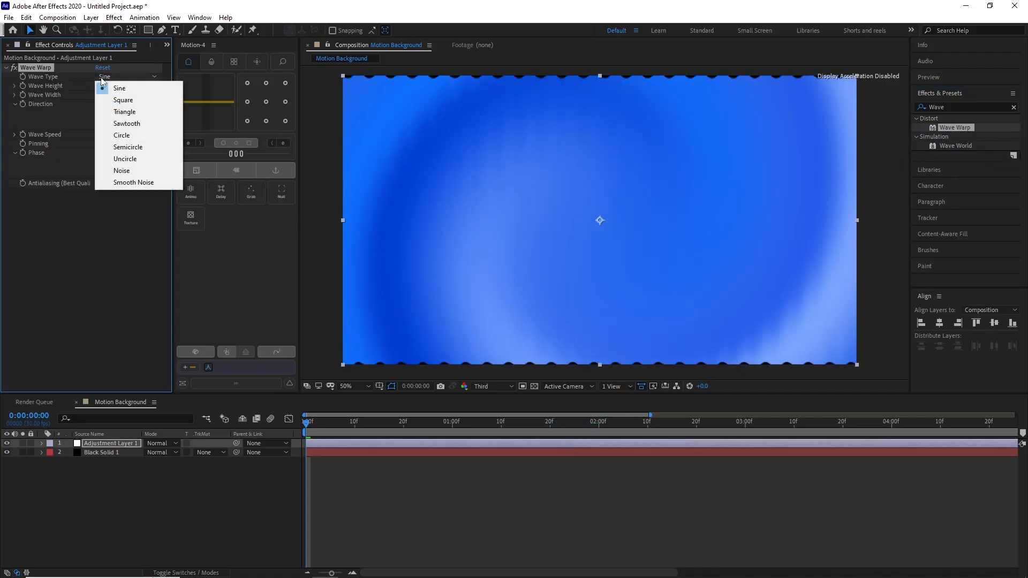
left_click(132, 135)
left_click_drag(99, 85, 210, 100)
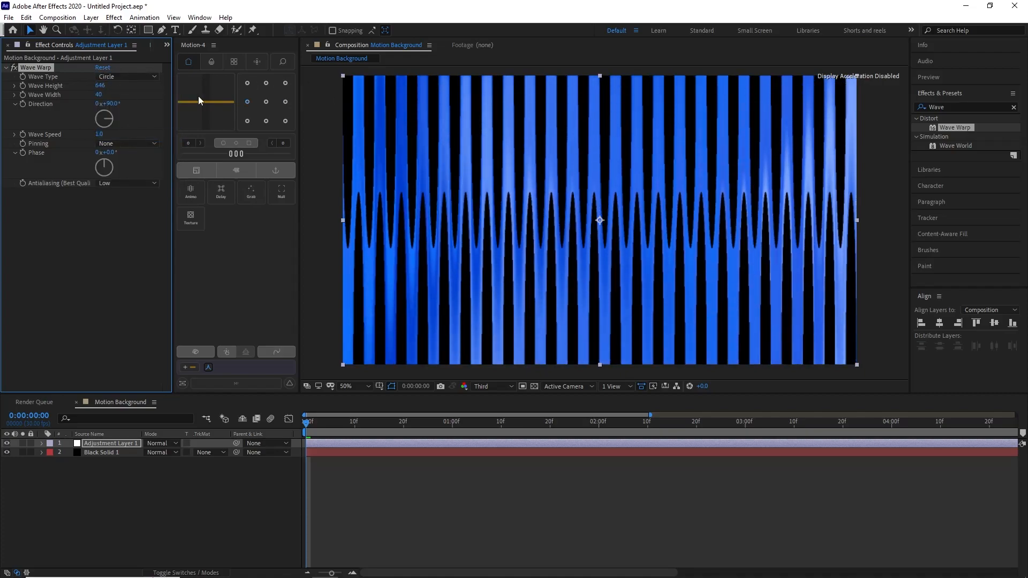
left_click(102, 96)
left_click_drag(104, 98, 711, 137)
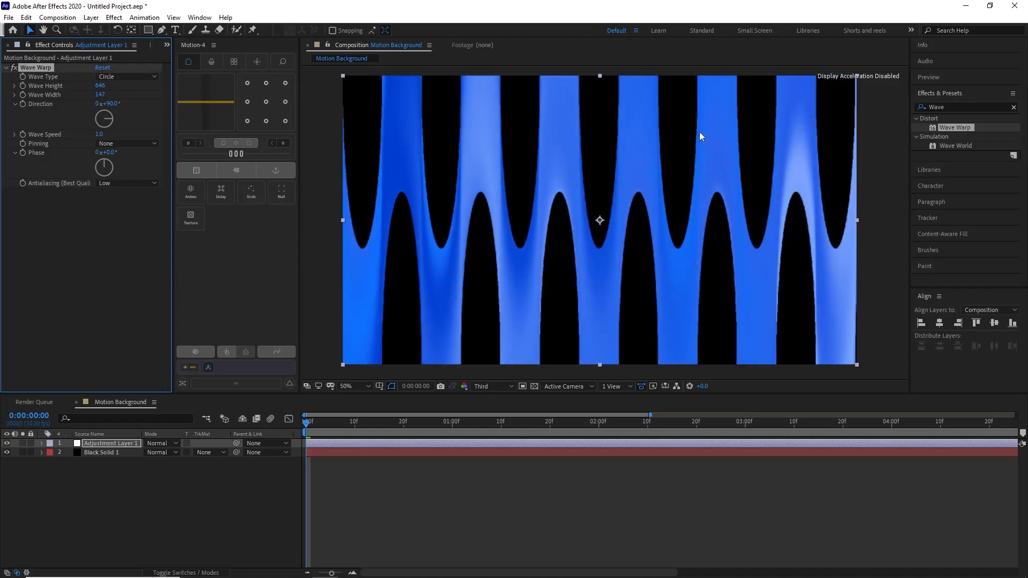
left_click_drag(100, 95, 673, 121)
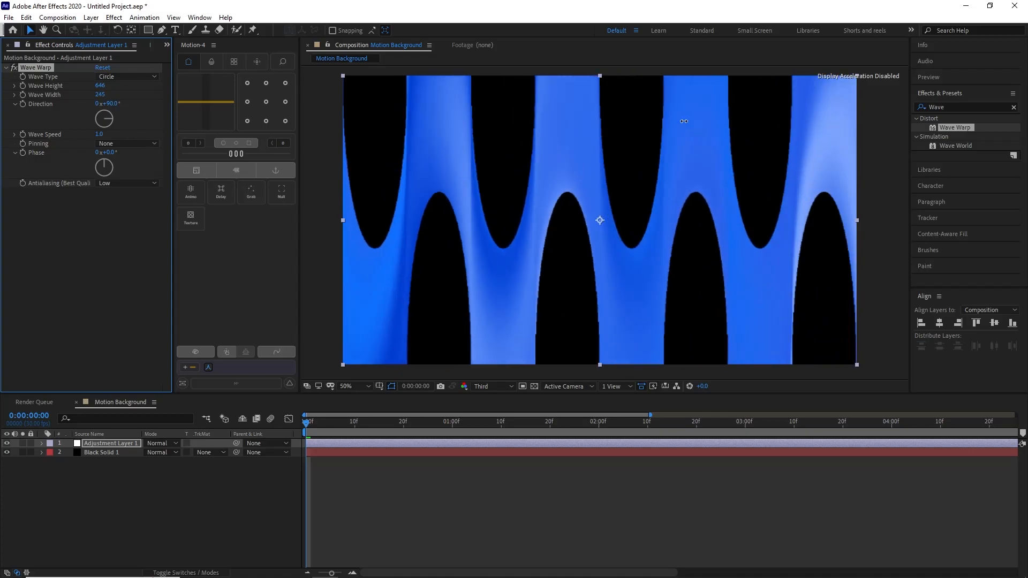
left_click_drag(100, 95, 536, 100)
left_click_drag(104, 90, 72, 100)
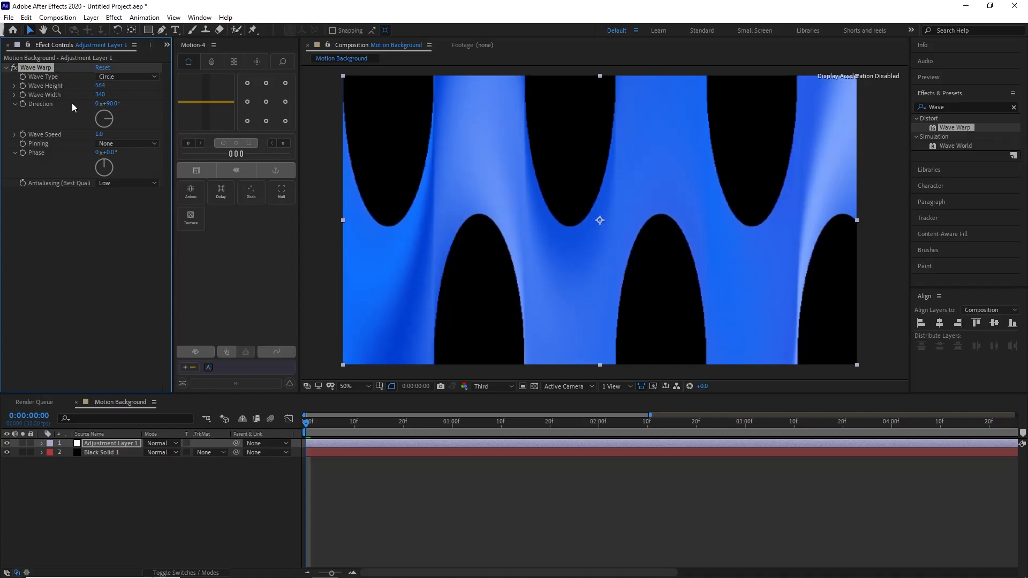
- Set Wave Warp's Wave Speed to 0.2 and deselect the adjustment layer
left_click(100, 135)
key("BackSpace")
type("2")
key("Return")
left_click(133, 487)
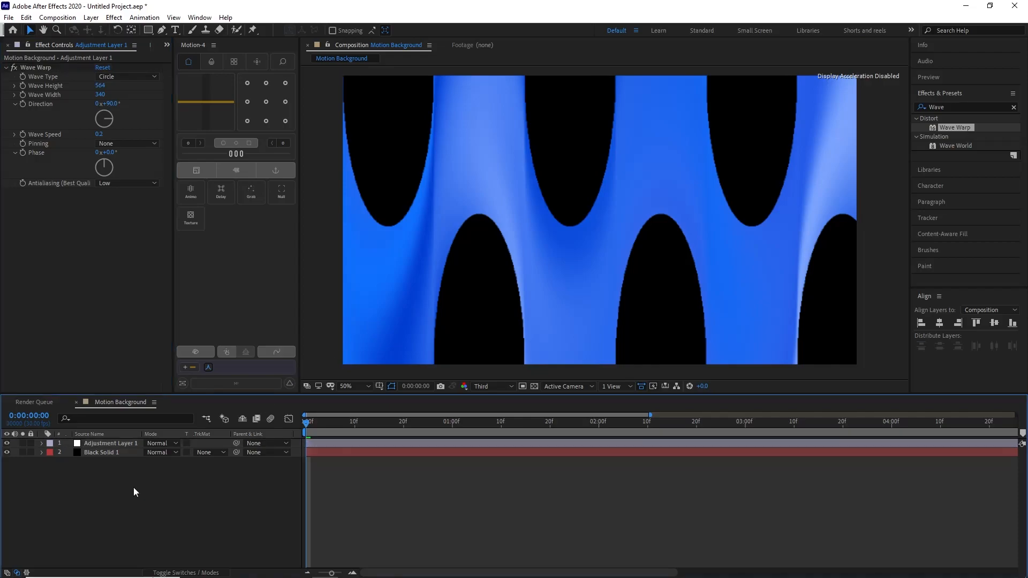
- Copy the Motion Tile effect from the solid to the adjustment layer and place it above Wave Warp
left_click(101, 453)
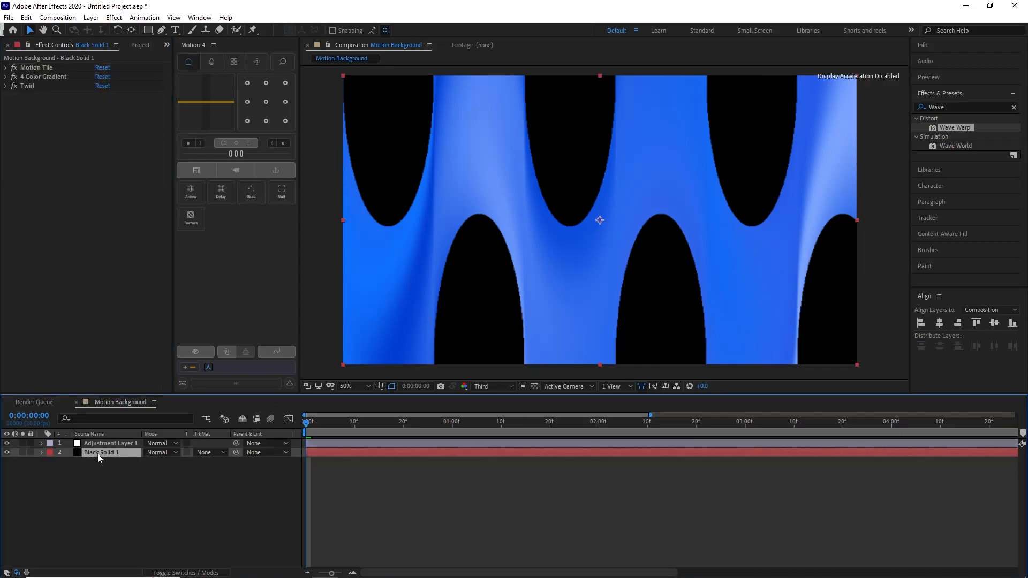
left_click(30, 66)
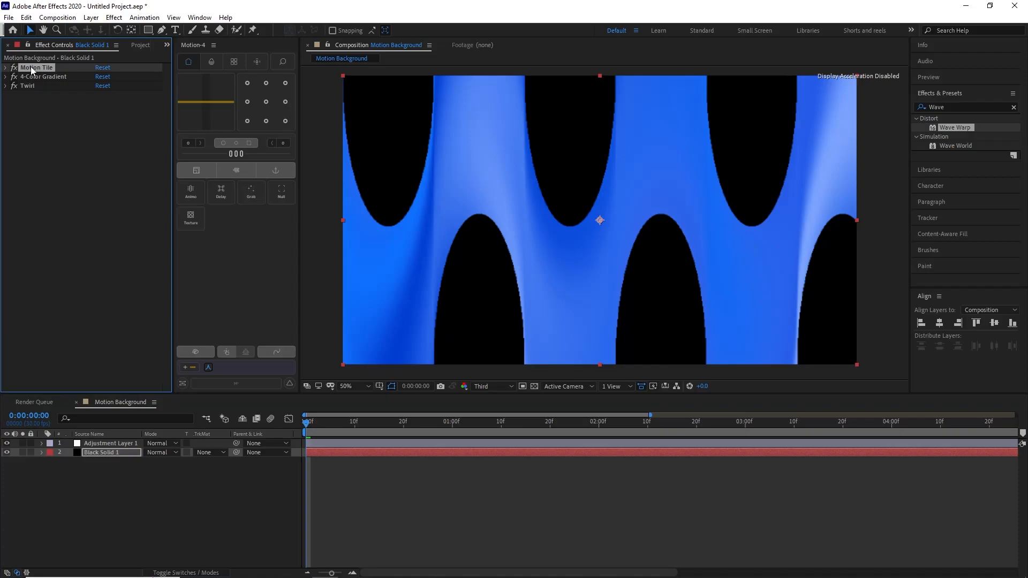
left_click(121, 443)
left_click(408, 465)
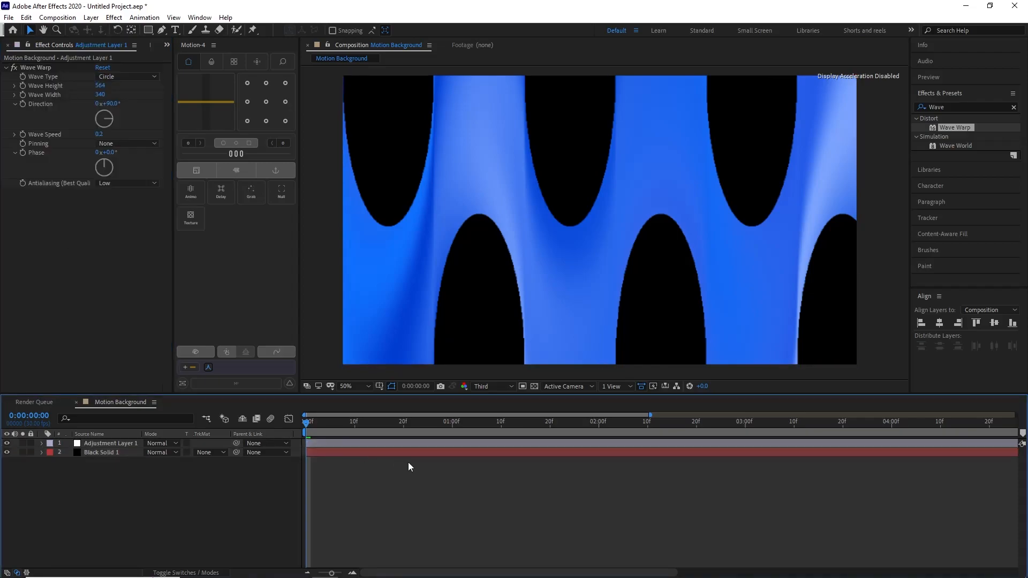
left_click(356, 444)
key("ctrl+v")
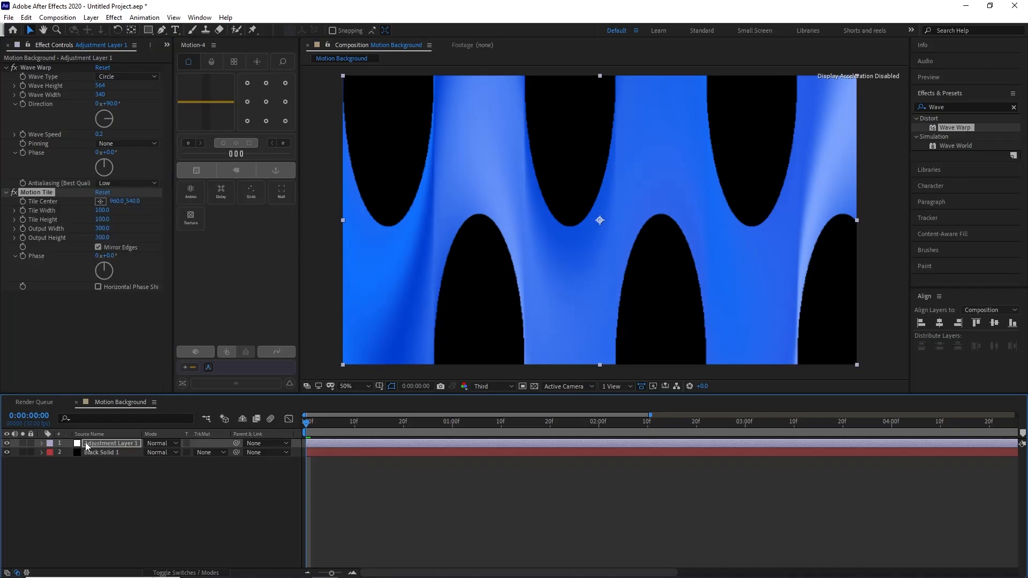
left_click(6, 193)
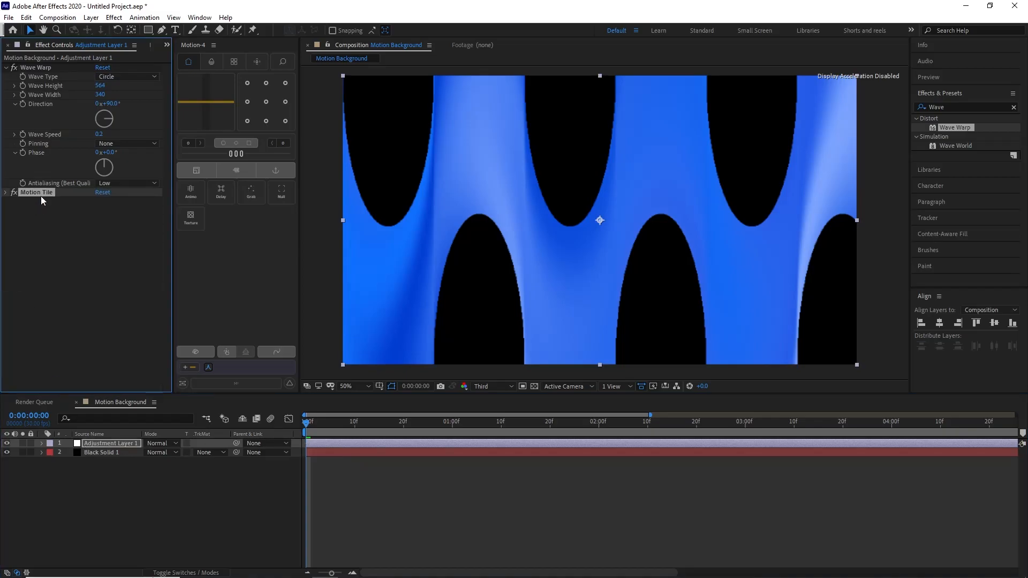
left_click_drag(41, 194, 37, 63)
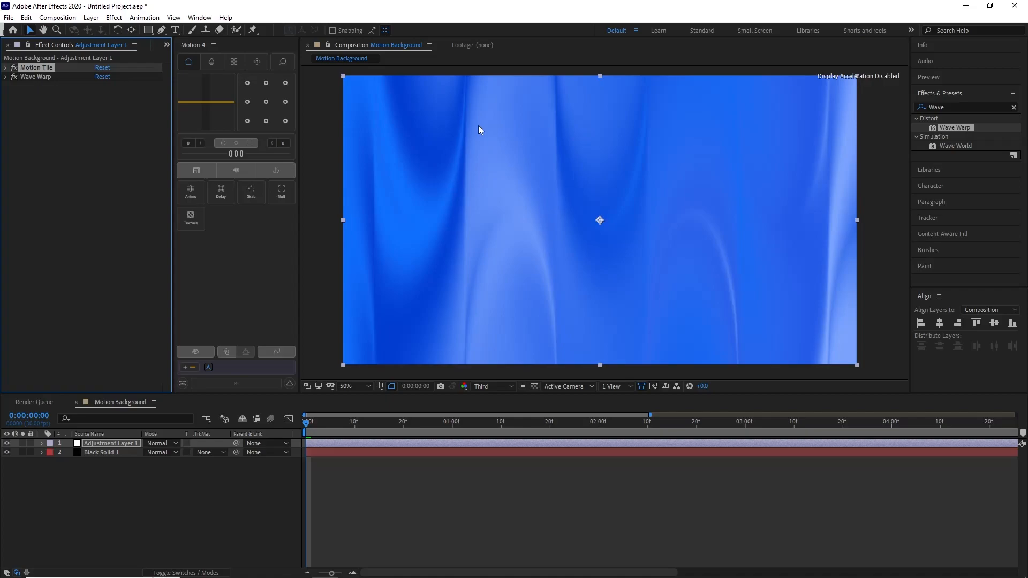
- Play the composition from the start to preview the wave animation, then stop playback
right_click(434, 484)
left_click(456, 498)
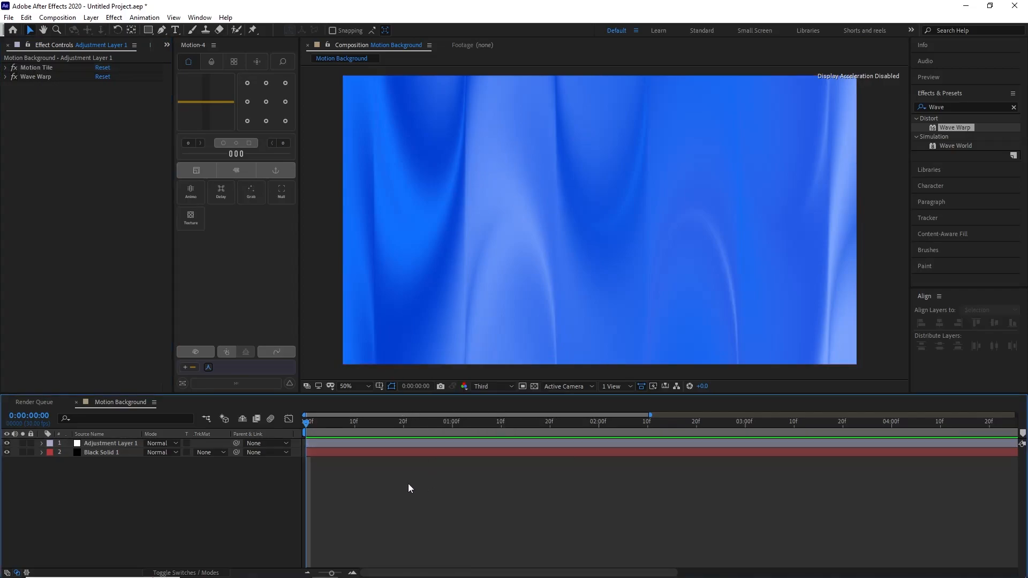
key("space")
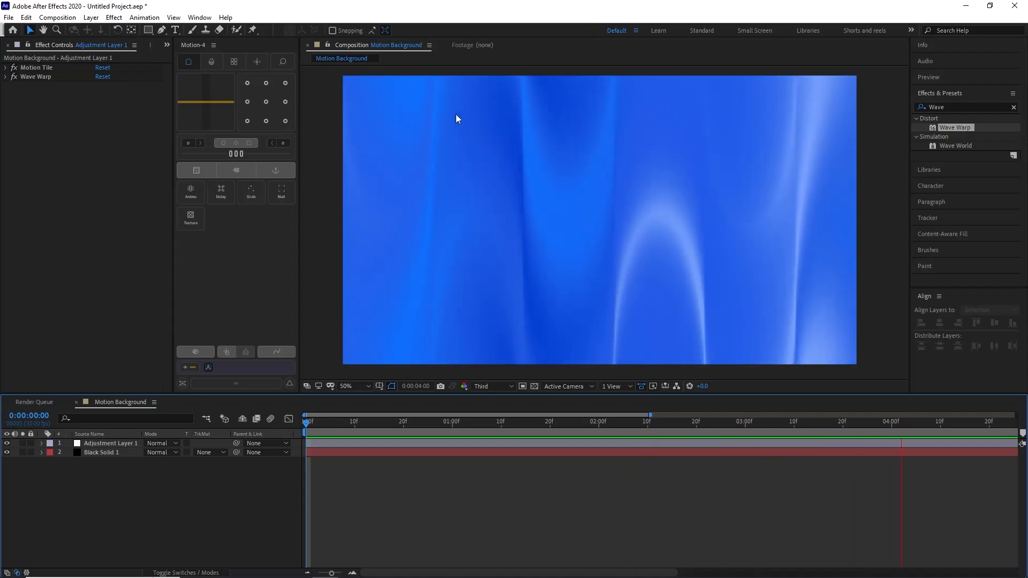
key("space")
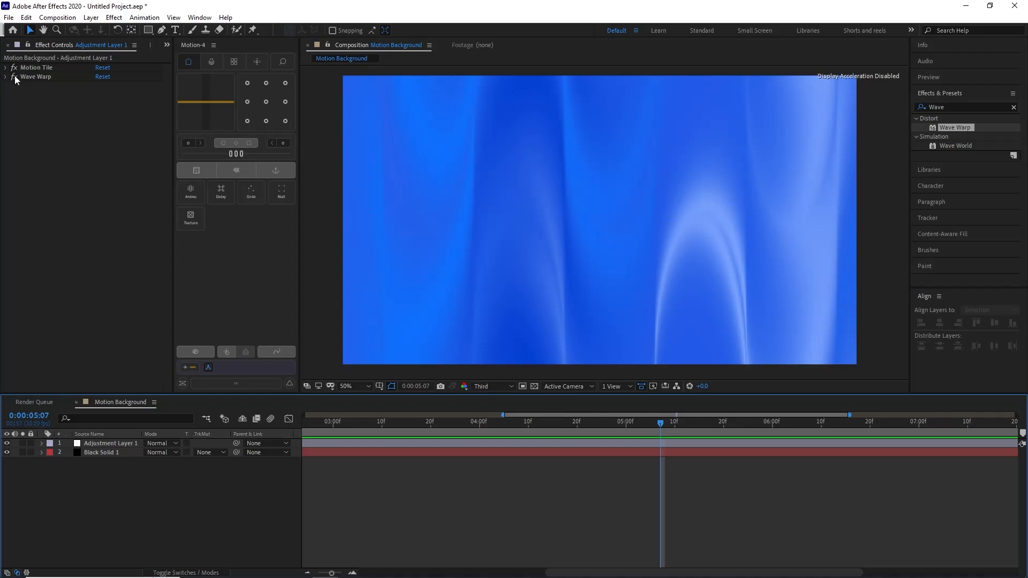
- Set the Direction of the adjustment layer's Wave Warp to 145°
left_click(385, 442)
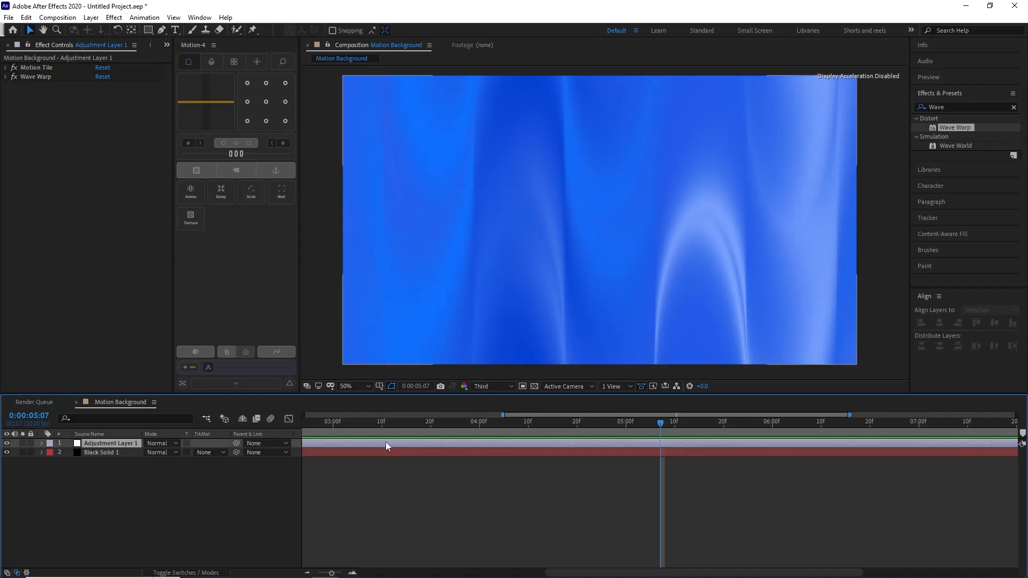
left_click(6, 77)
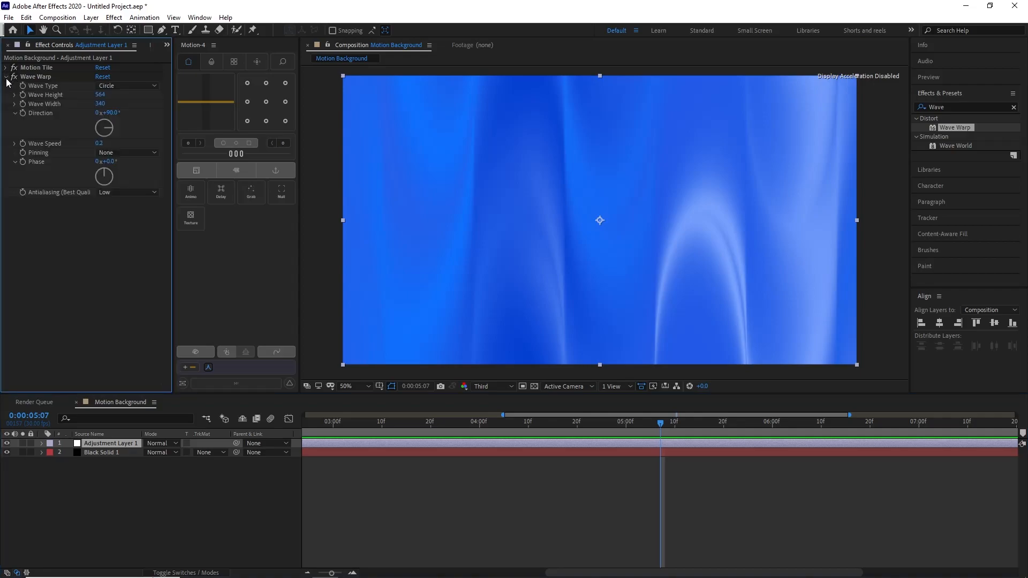
left_click(43, 78)
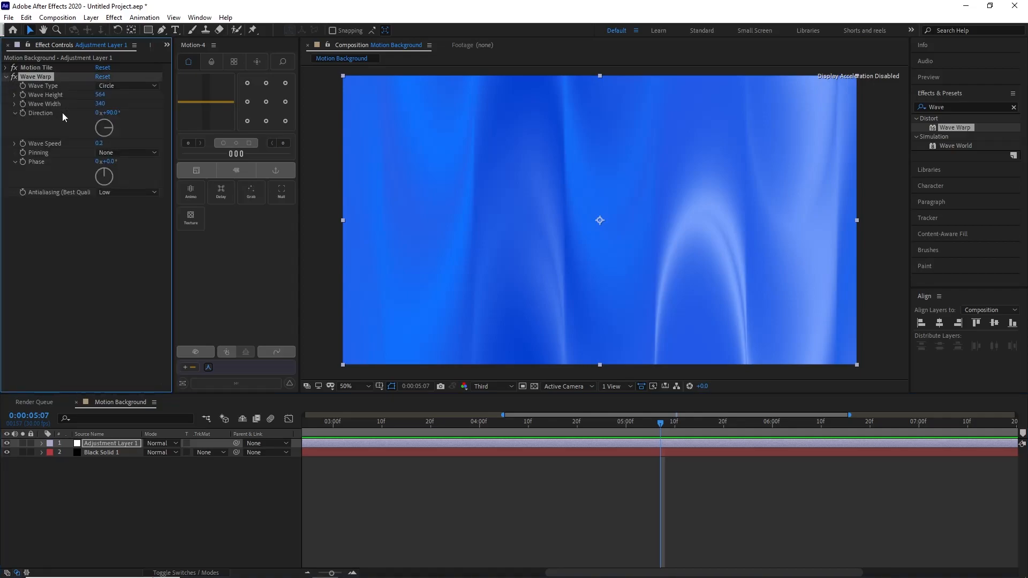
left_click_drag(110, 113, 135, 113)
left_click(114, 113)
type("145")
key("Return")
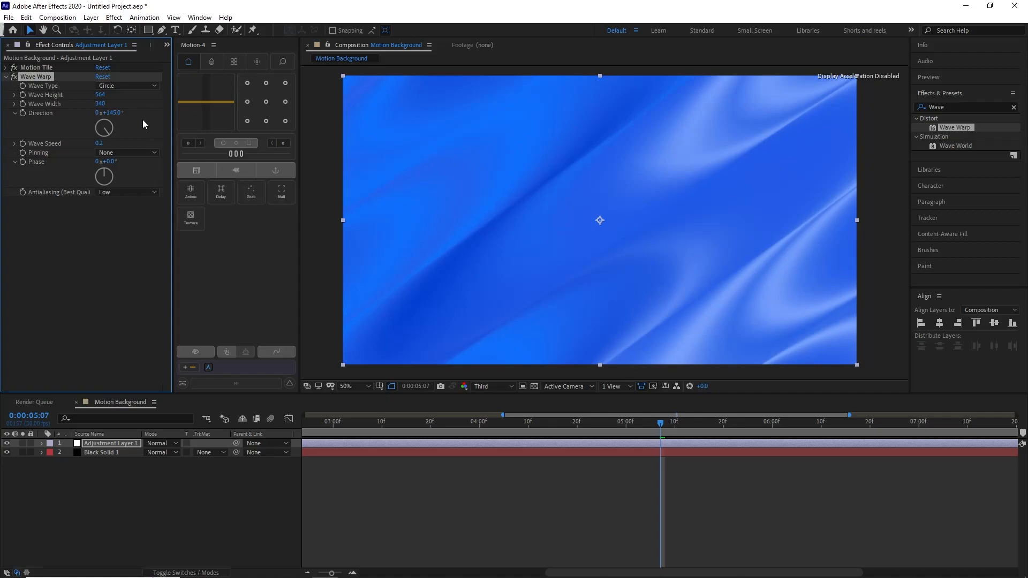
- Adjust Wave Warp to a Wave Height of about 584 and a Wave Width of about 563
left_click(100, 104)
left_click_drag(126, 103, 183, 111)
left_click_drag(97, 95, 189, 99)
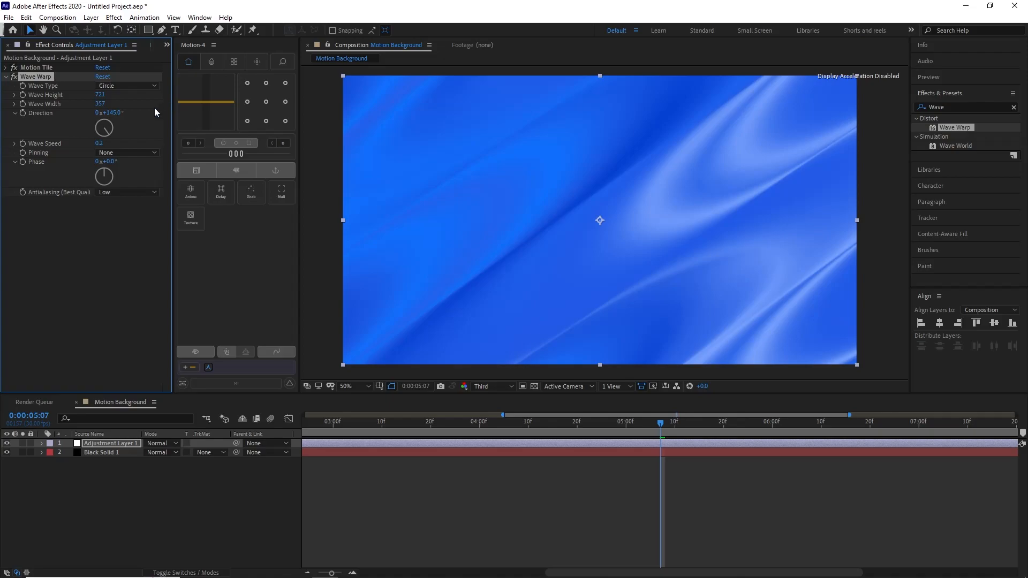
left_click_drag(100, 104, 211, 103)
left_click_drag(100, 95, 37, 119)
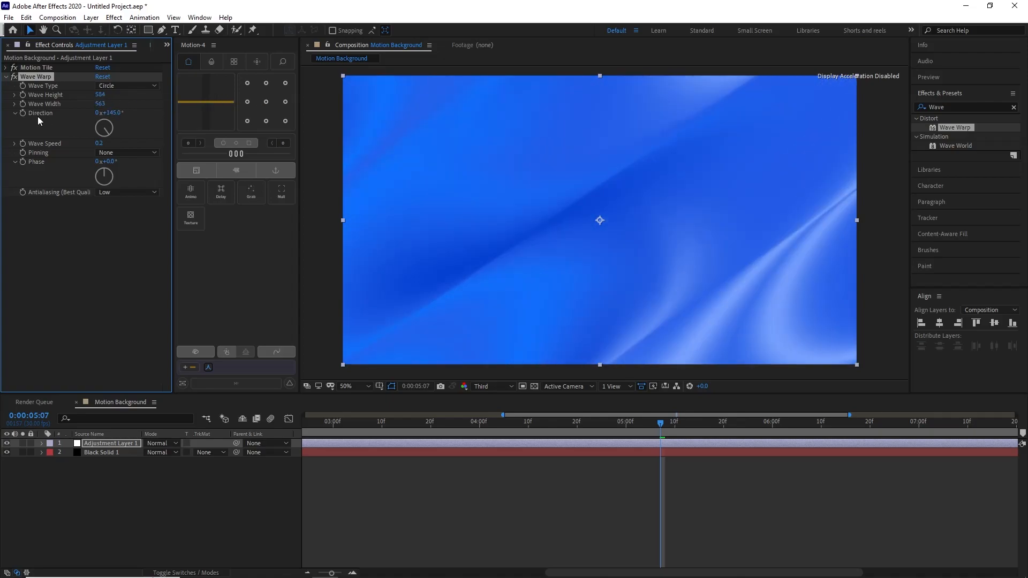
- Play the composition from the start to preview the adjusted Wave Warp animation, then stop playback
left_click(99, 242)
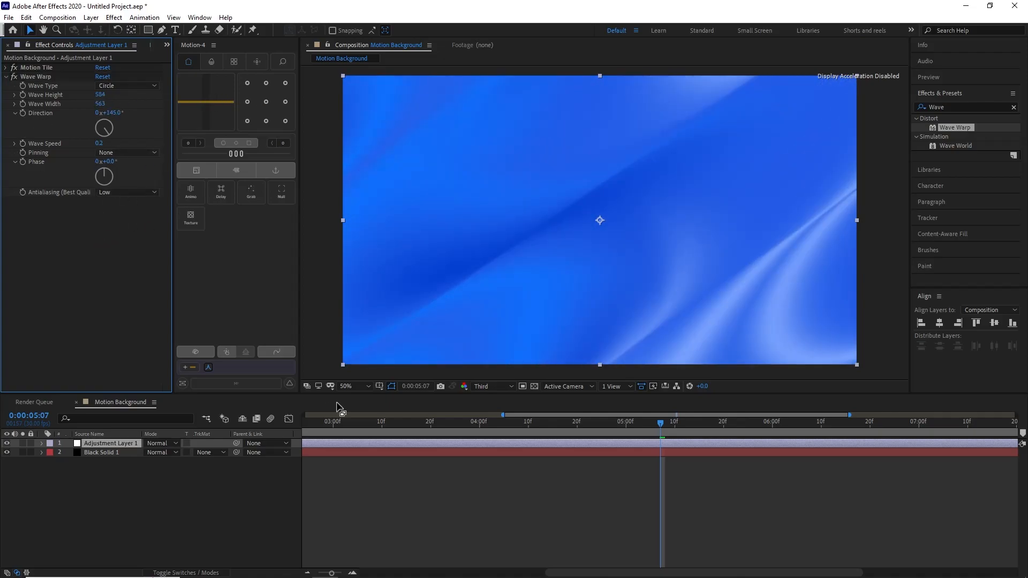
key("Home")
key("space")
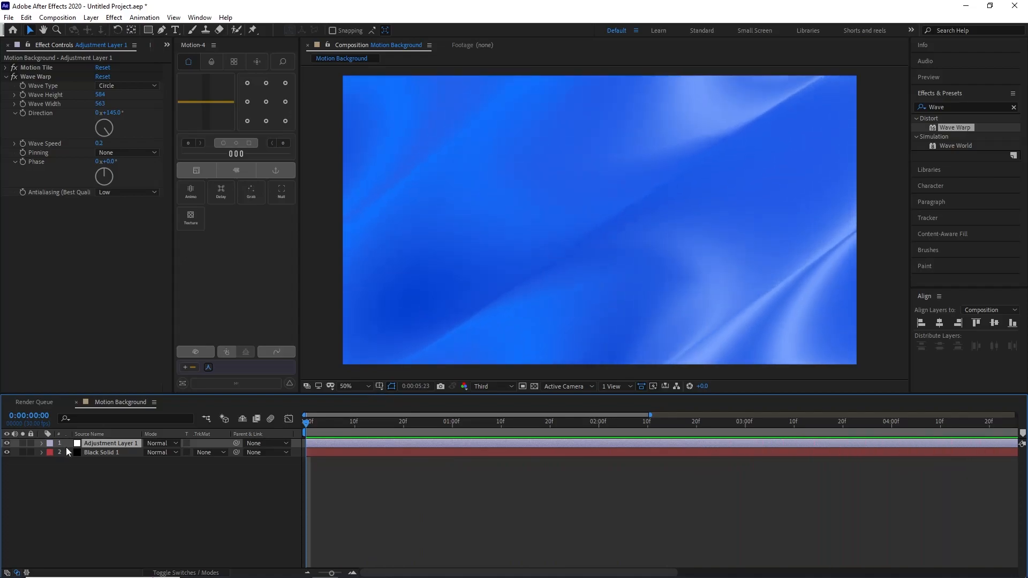
key("space")
- At the 0:00:04:01 frame, set Color 1 of the black solid's 4-Color Gradient to the more saturated blue 427CFF
left_click(103, 452)
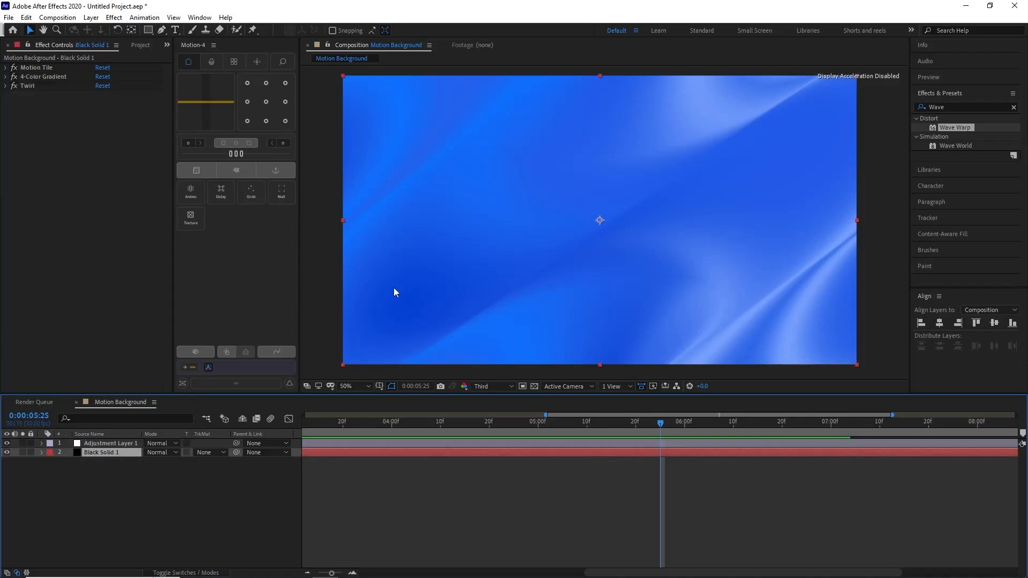
left_click_drag(426, 423, 396, 431)
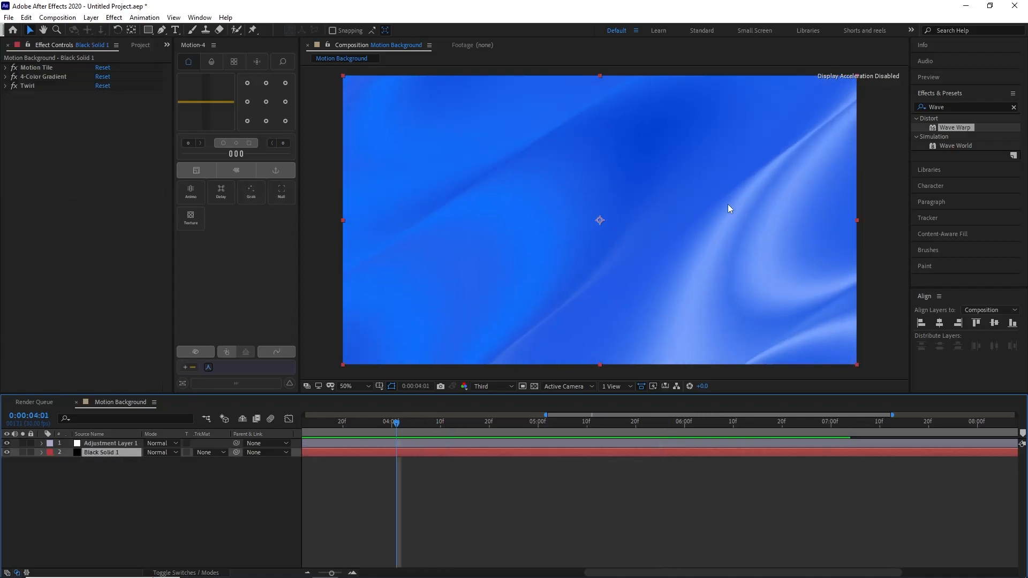
left_click(5, 76)
left_click(32, 77)
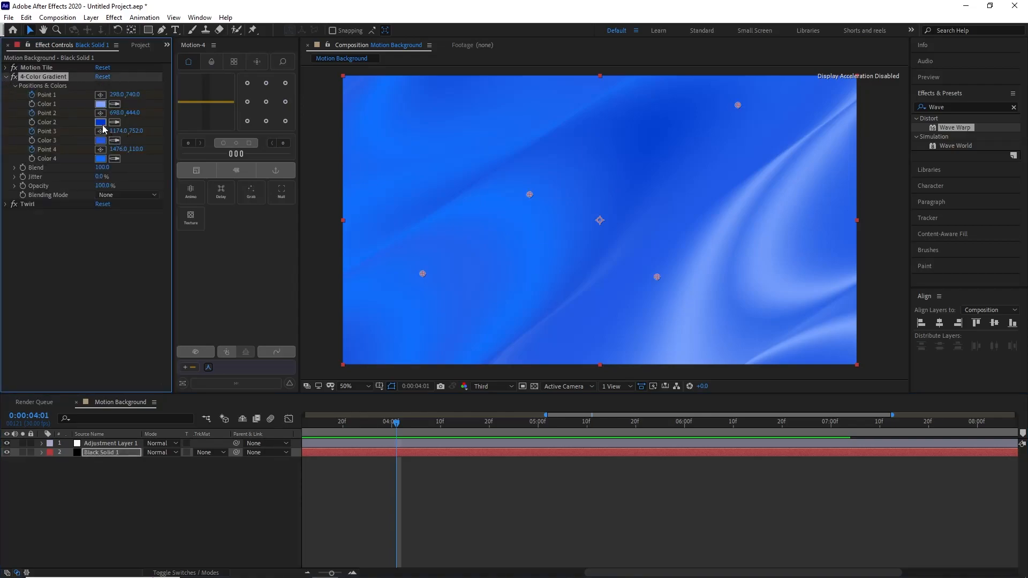
left_click(100, 104)
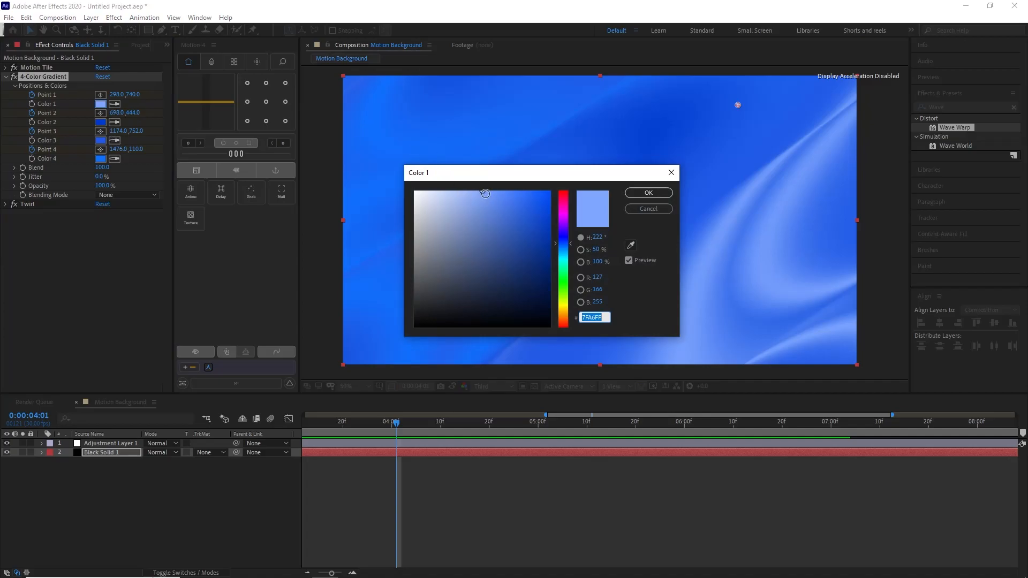
left_click(488, 193)
left_click_drag(488, 193, 514, 191)
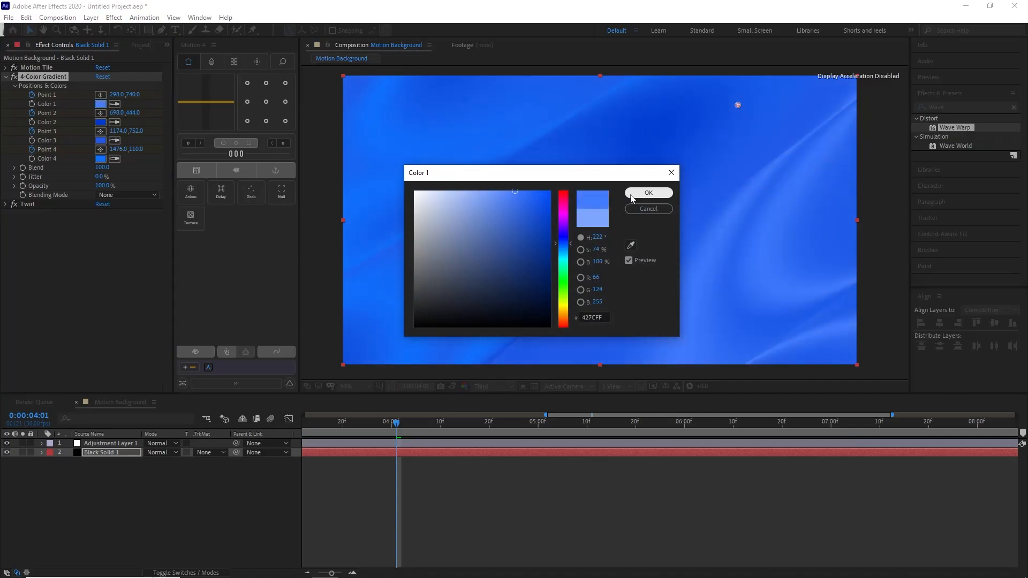
left_click(648, 193)
- Set Color 2 of the 4-Color Gradient to the darker blue 0037C4, keeping the colour dialog clear of the preview
left_click(100, 122)
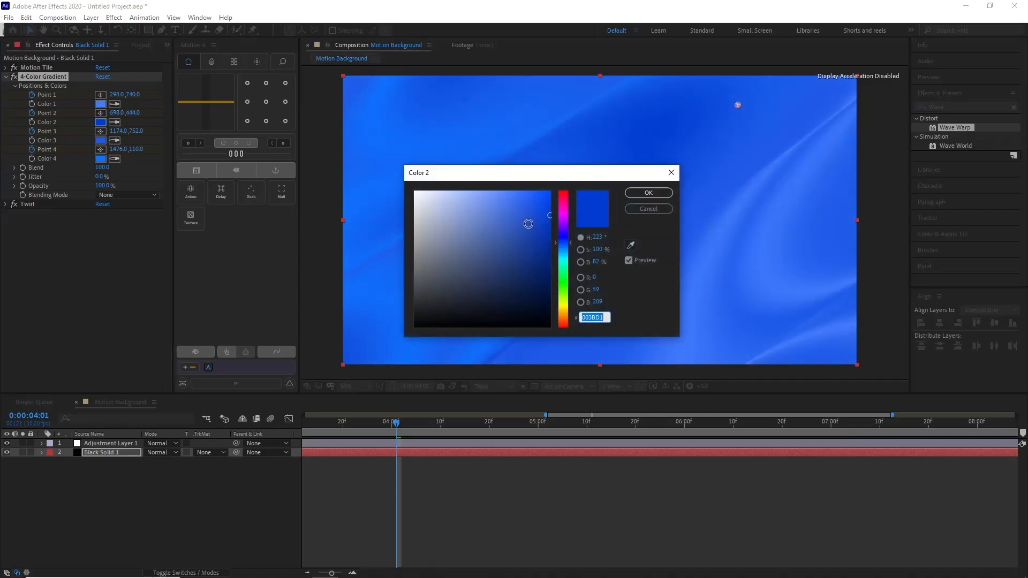
left_click_drag(525, 181, 818, 165)
left_click_drag(836, 202, 860, 225)
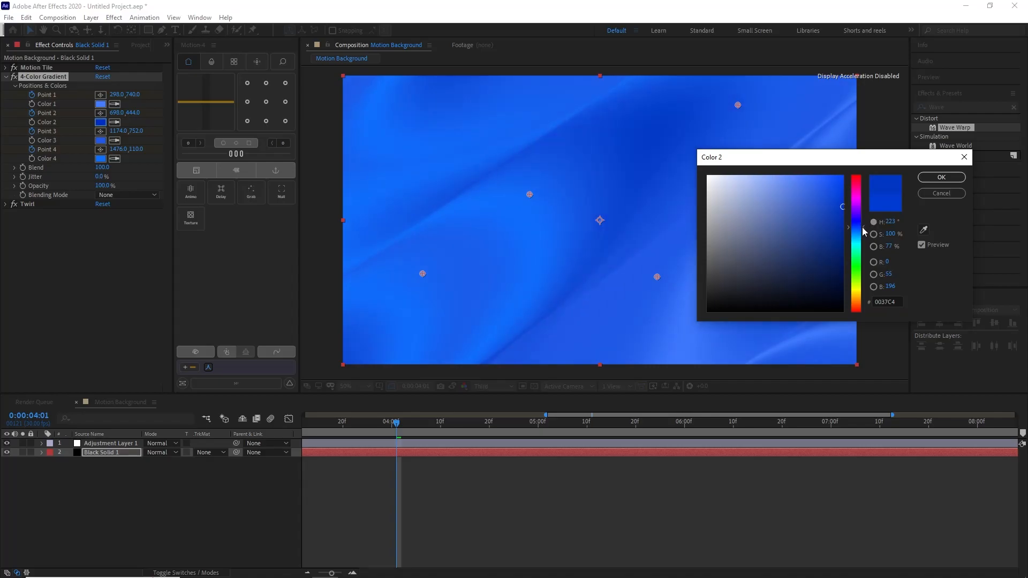
left_click(940, 177)
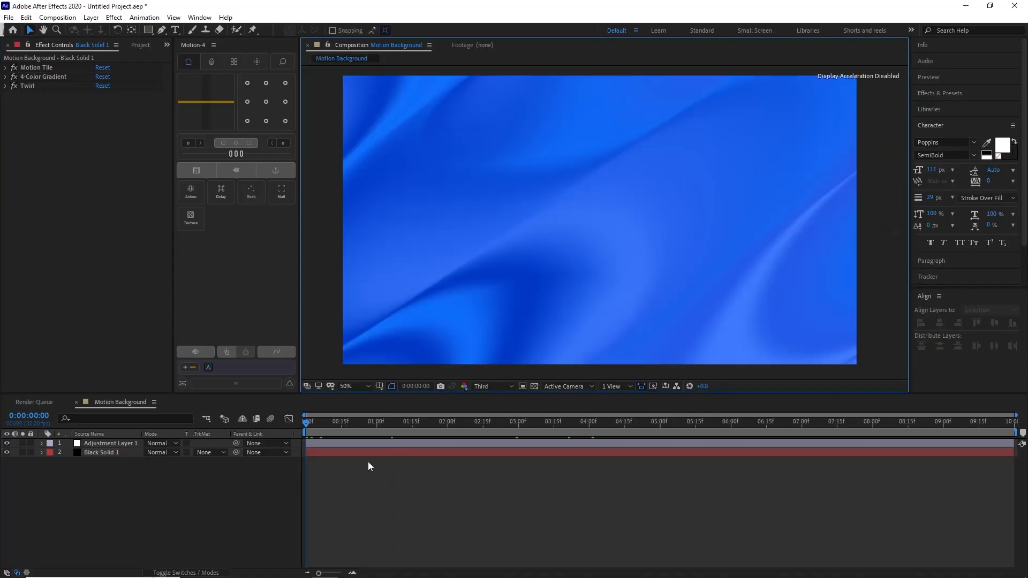
- Add a text layer reading "Gradient" and centre it horizontally and vertically in the composition
left_click(380, 454)
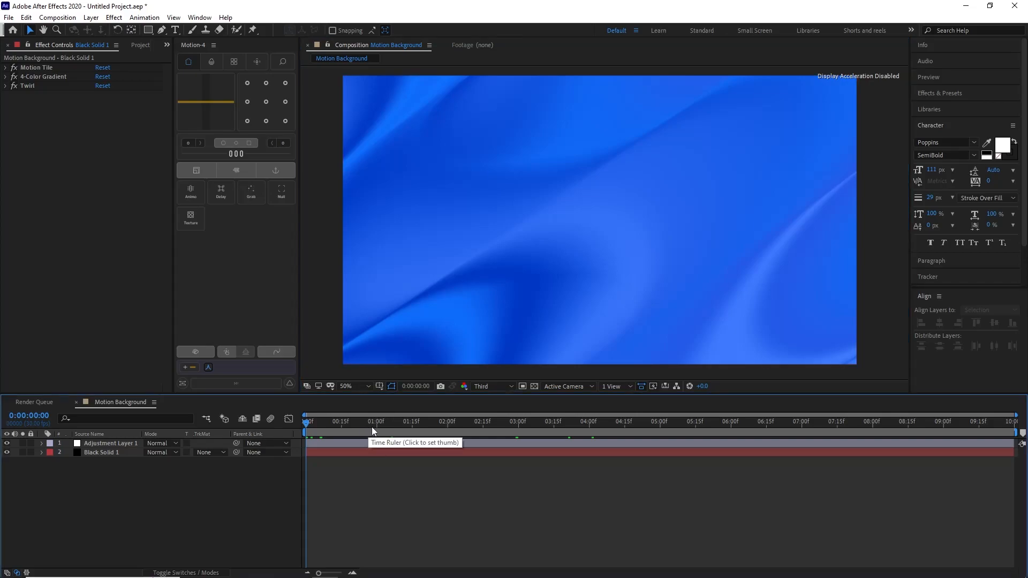
left_click(174, 30)
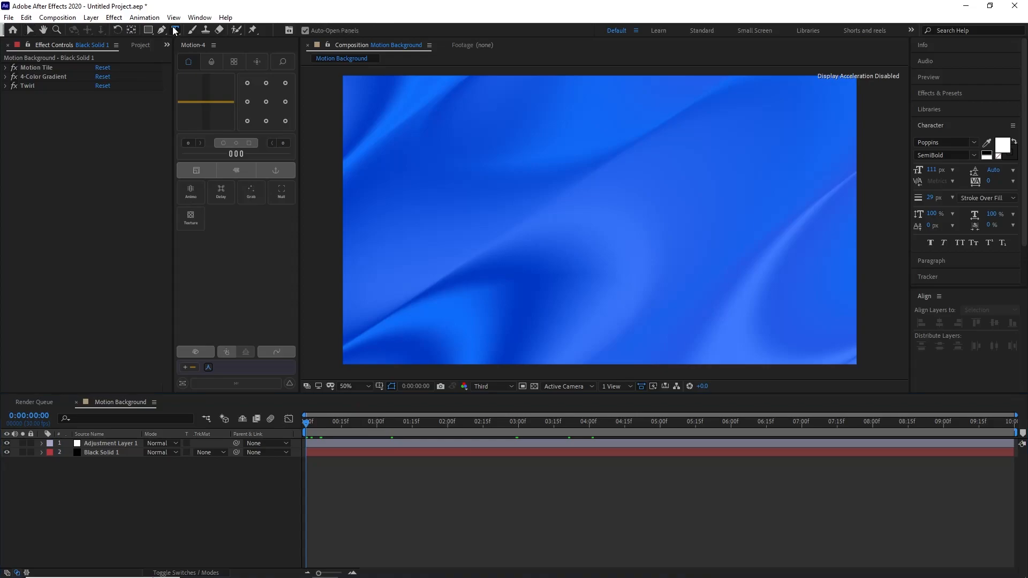
left_click(516, 202)
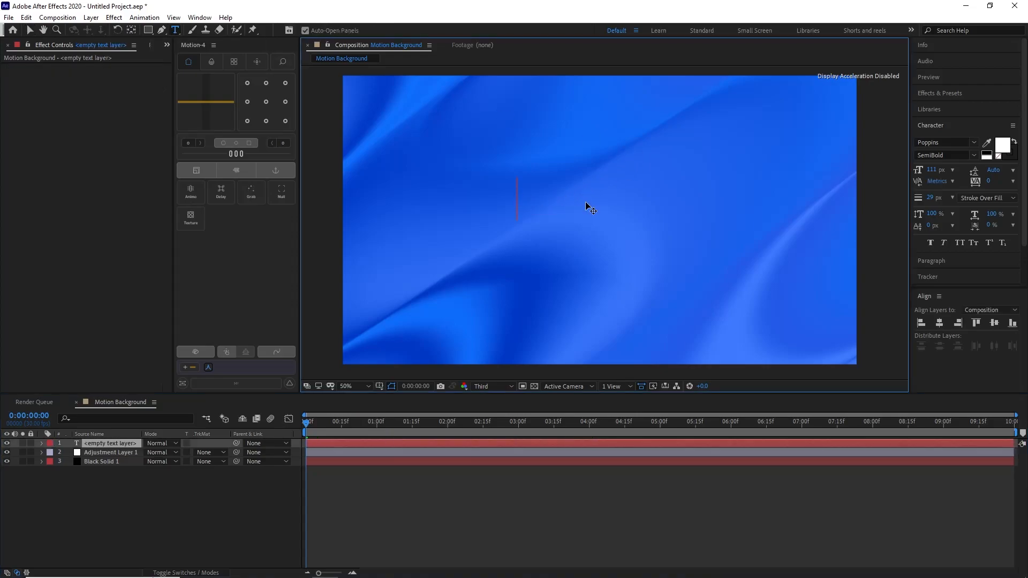
type("Gradient")
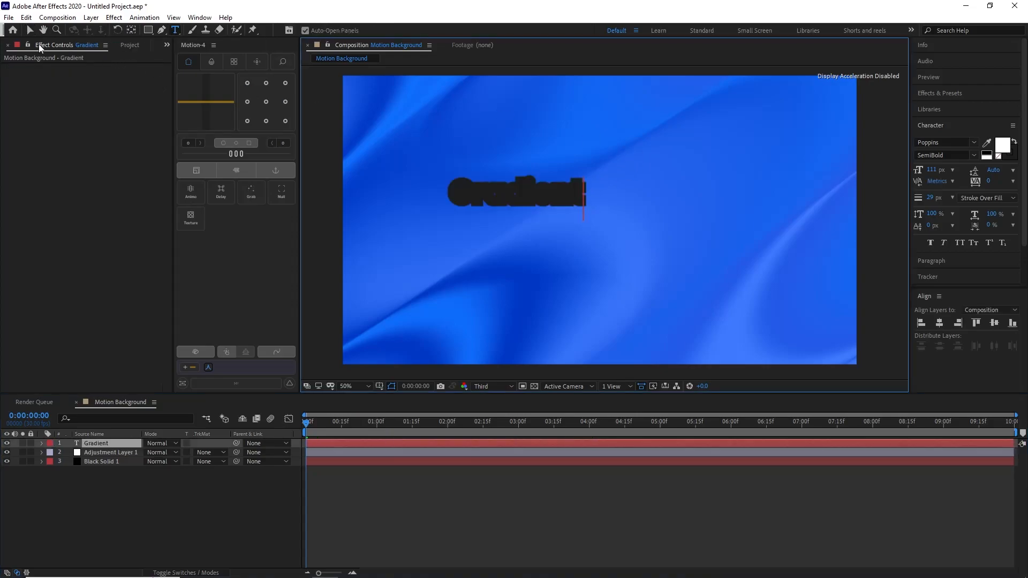
left_click(29, 31)
left_click_drag(531, 198, 589, 232)
left_click(939, 322)
left_click(995, 322)
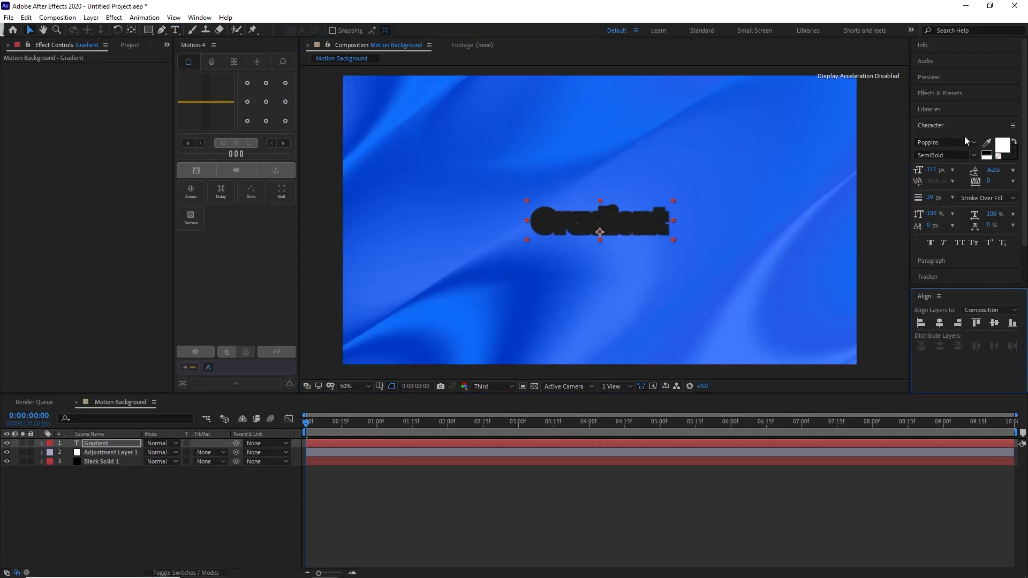
- Change the Gradient text's font to Akira Expanded and remove its stroke
left_click(949, 142)
left_click(949, 142)
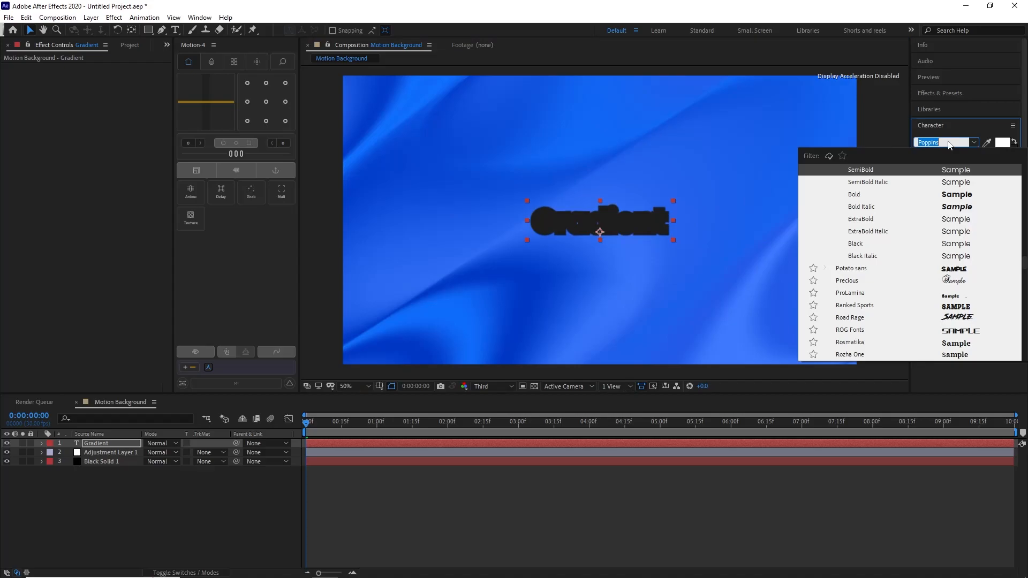
type("Akira")
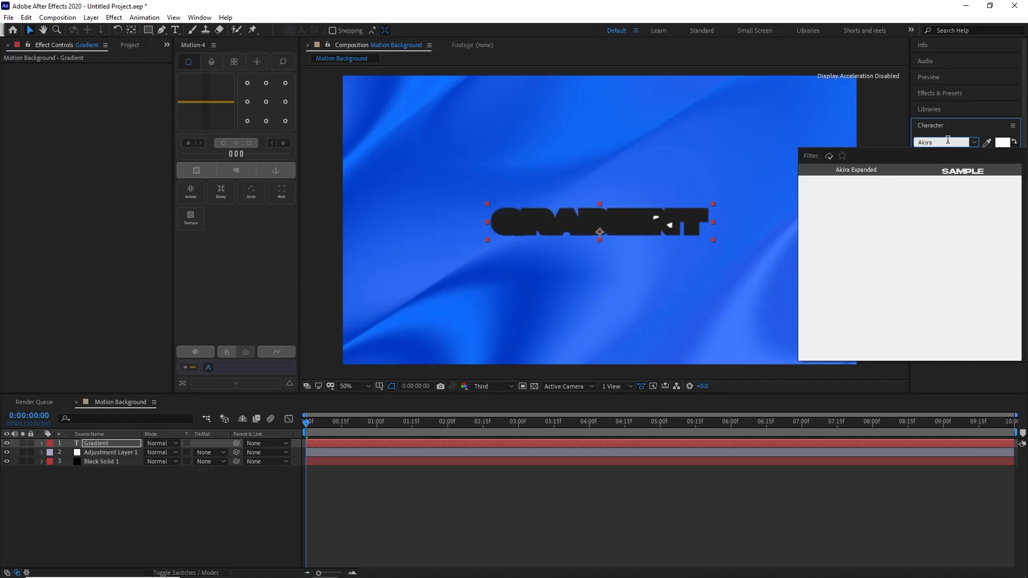
key("Return")
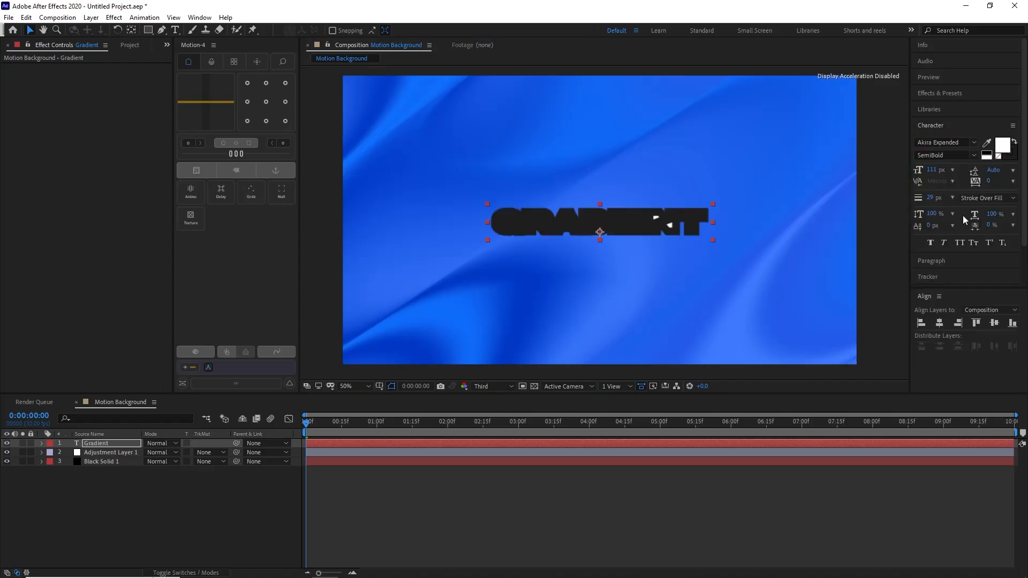
left_click(998, 155)
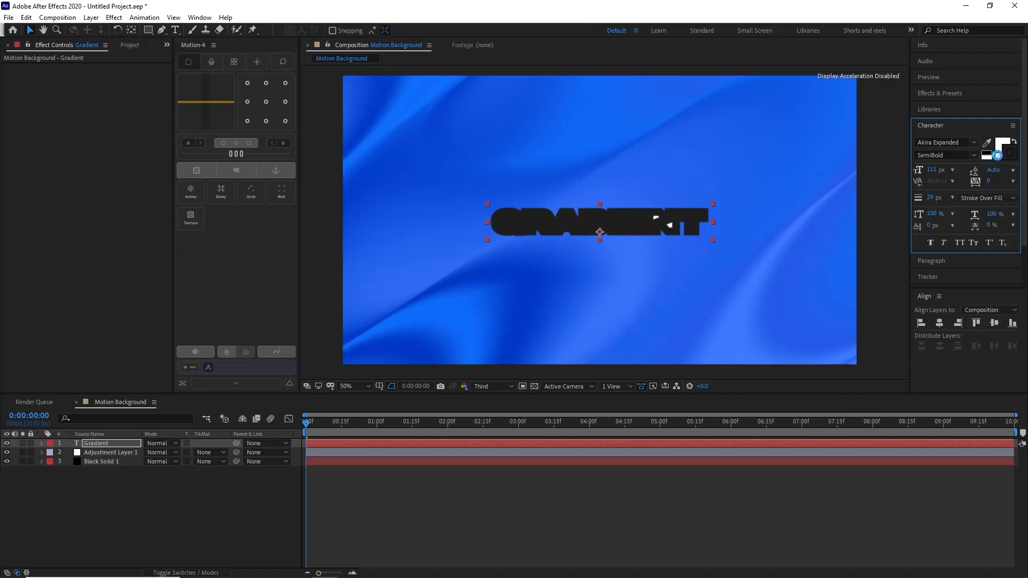
- Scale the Gradient text layer to 54% and centre it again in the composition
left_click(940, 322)
left_click(994, 322)
key("s")
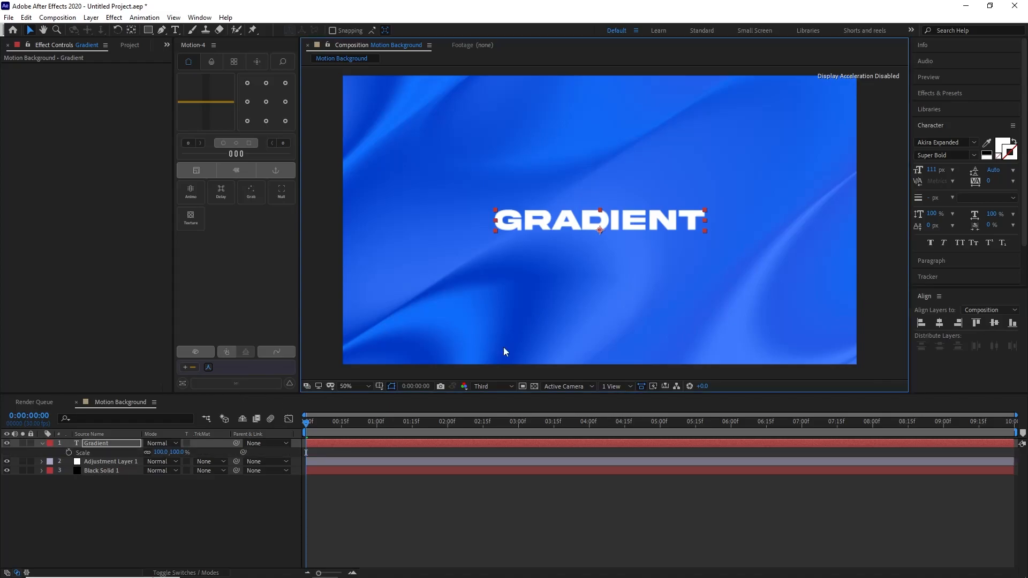
left_click_drag(156, 453, 118, 453)
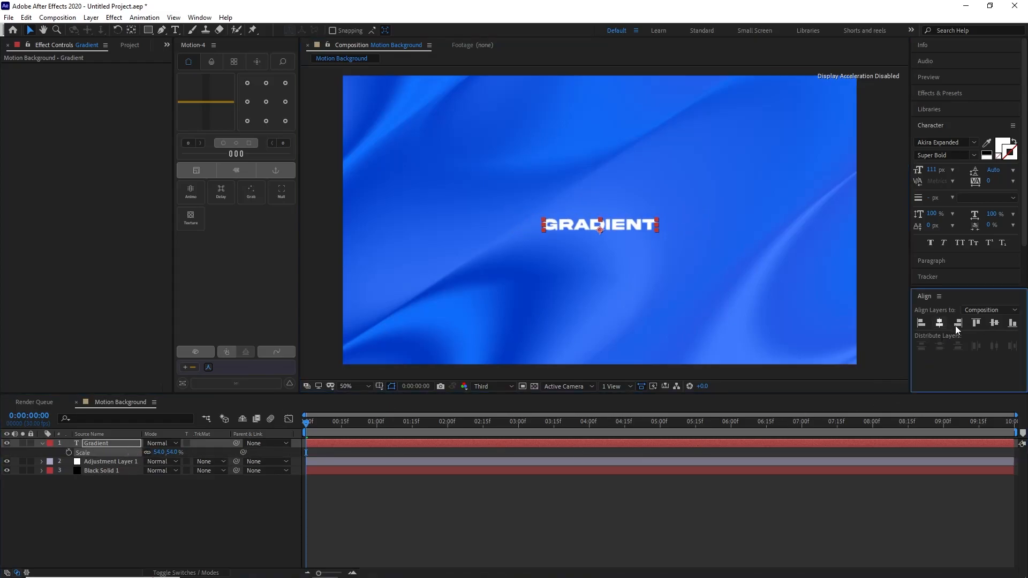
left_click(994, 323)
left_click(662, 236)
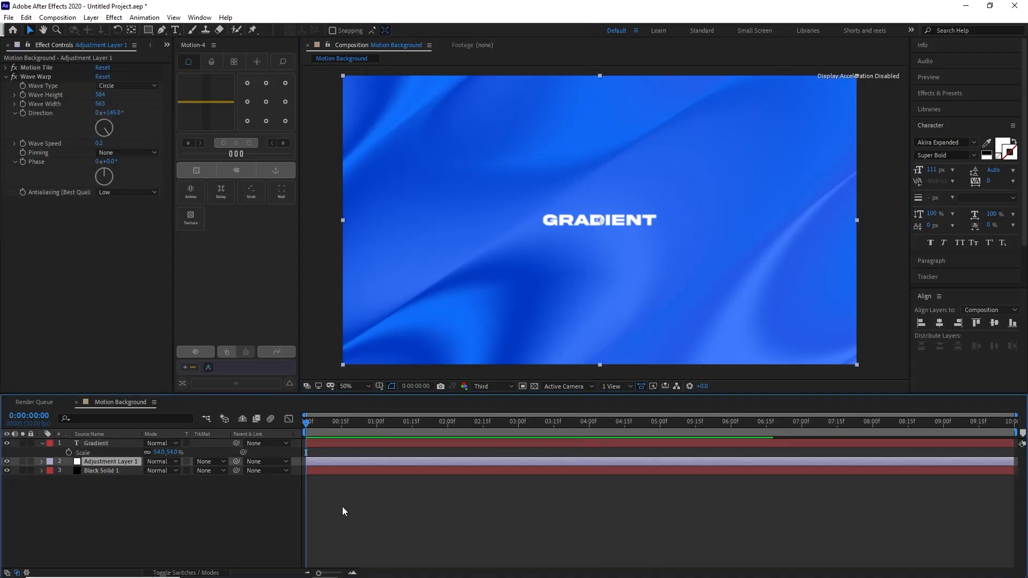
- Change Color 1 of the black solid's 4-Color Gradient to a bright magenta-purple by shifting its hue
left_click(126, 469)
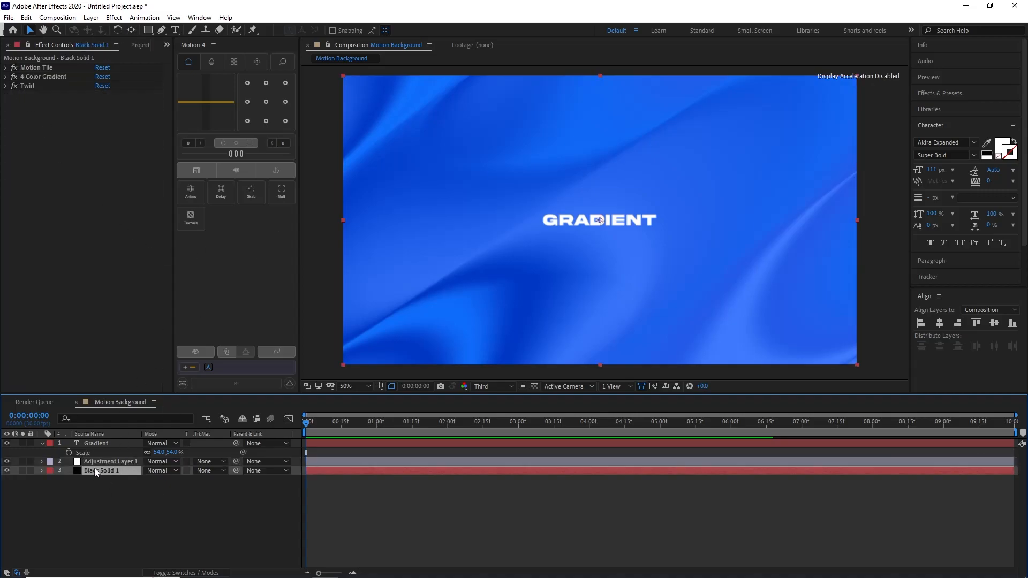
left_click(6, 77)
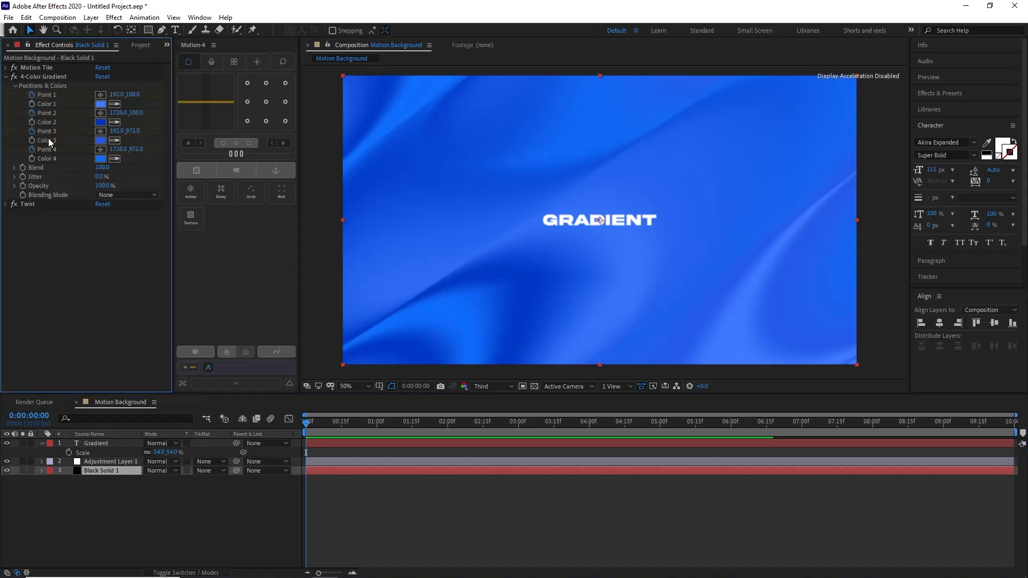
left_click(99, 104)
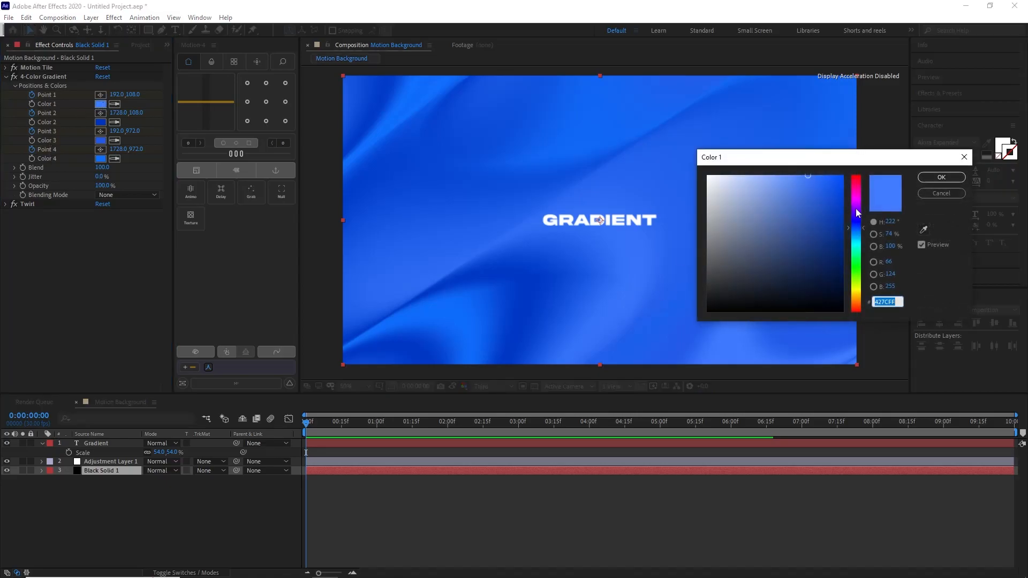
left_click_drag(856, 213, 856, 203)
left_click(940, 177)
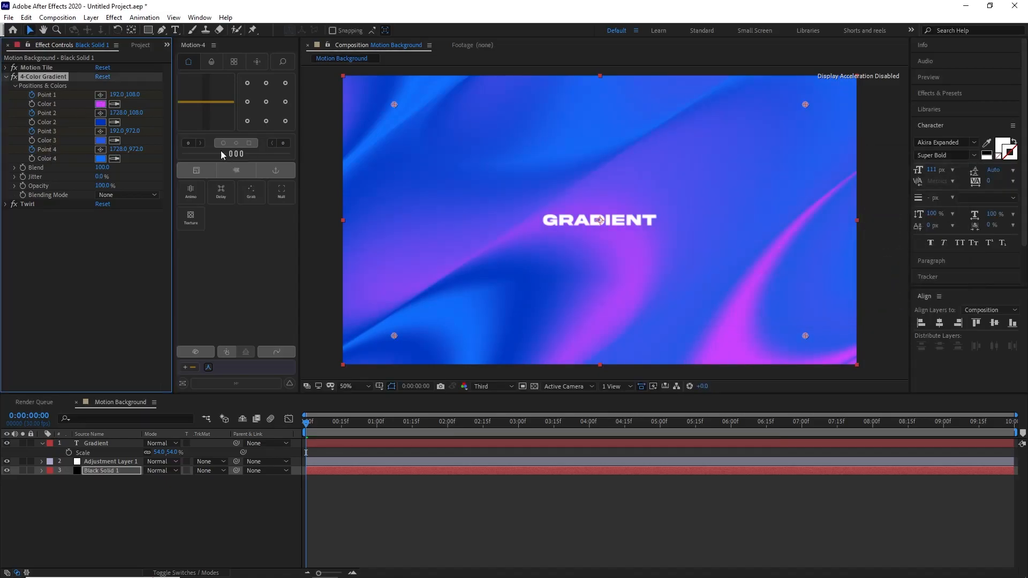
- Set the gradient's Color 2 to purple 7D10D1 and shift the hue of Color 3 to magenta-purple
left_click(100, 122)
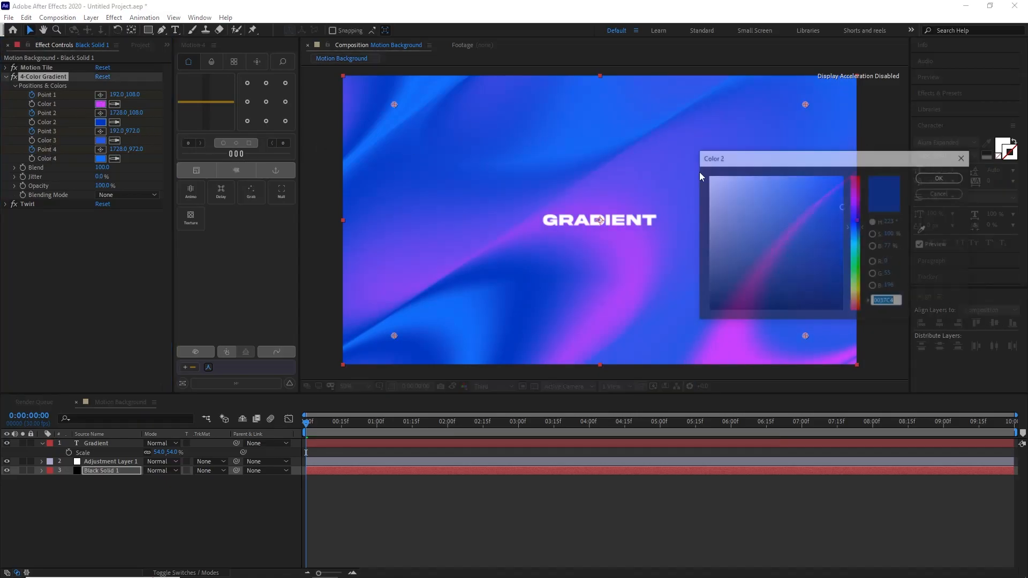
left_click(853, 212)
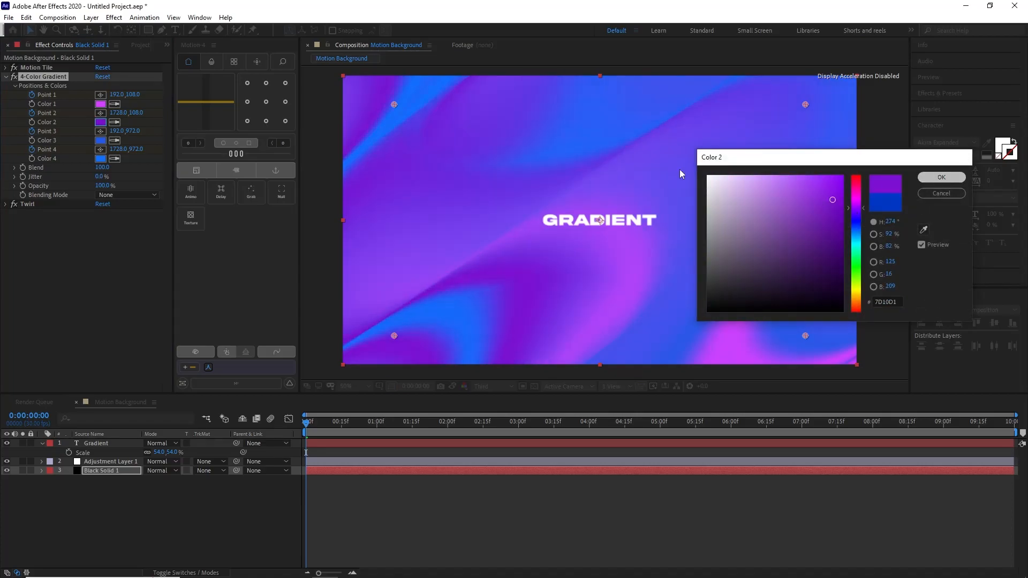
left_click(940, 177)
left_click(101, 140)
left_click(856, 210)
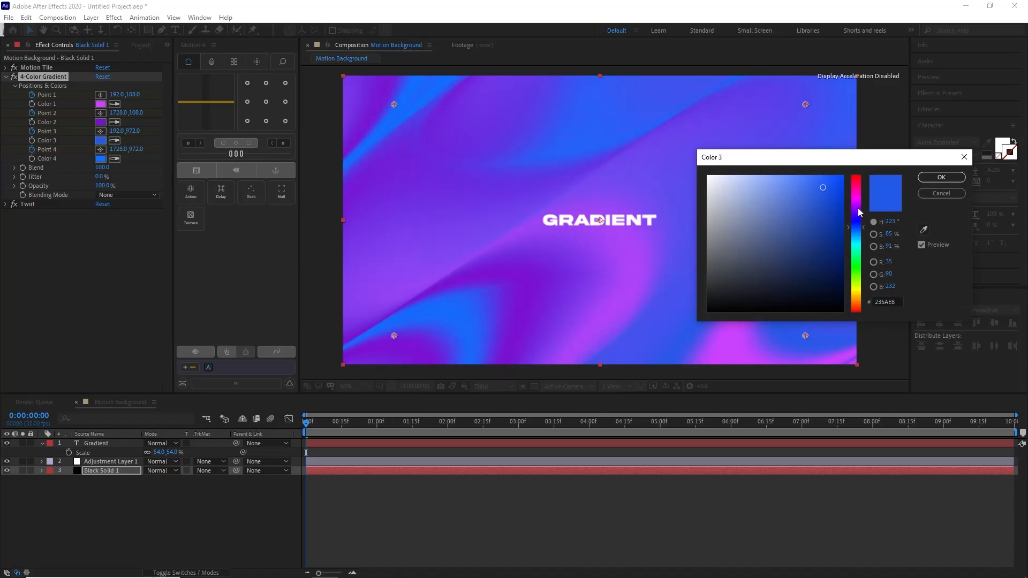
left_click(941, 177)
- Change Color 4 of the 4-Color Gradient to a dark purple, about 6D00B9
left_click(100, 159)
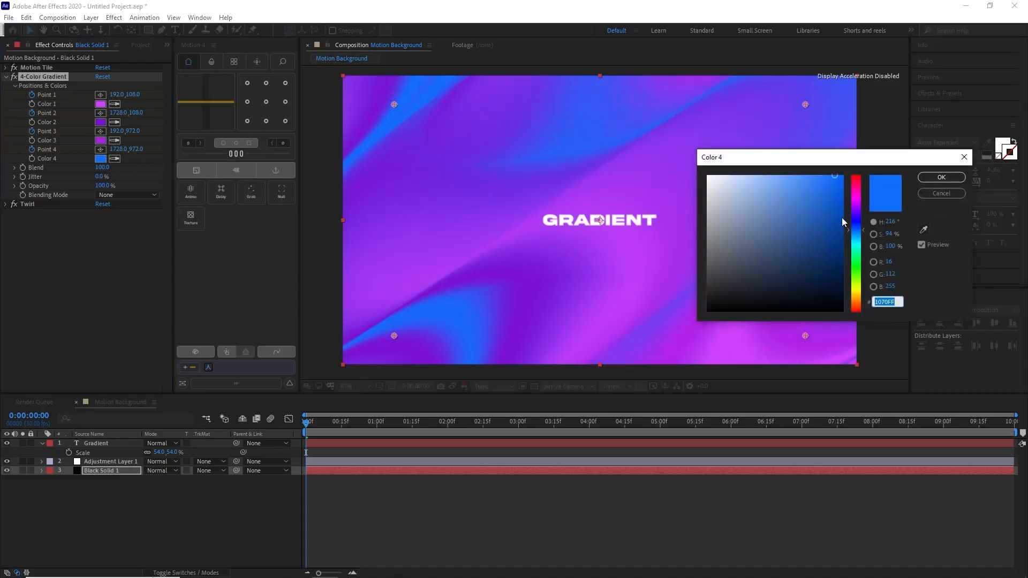
left_click(855, 208)
left_click_drag(840, 199, 848, 211)
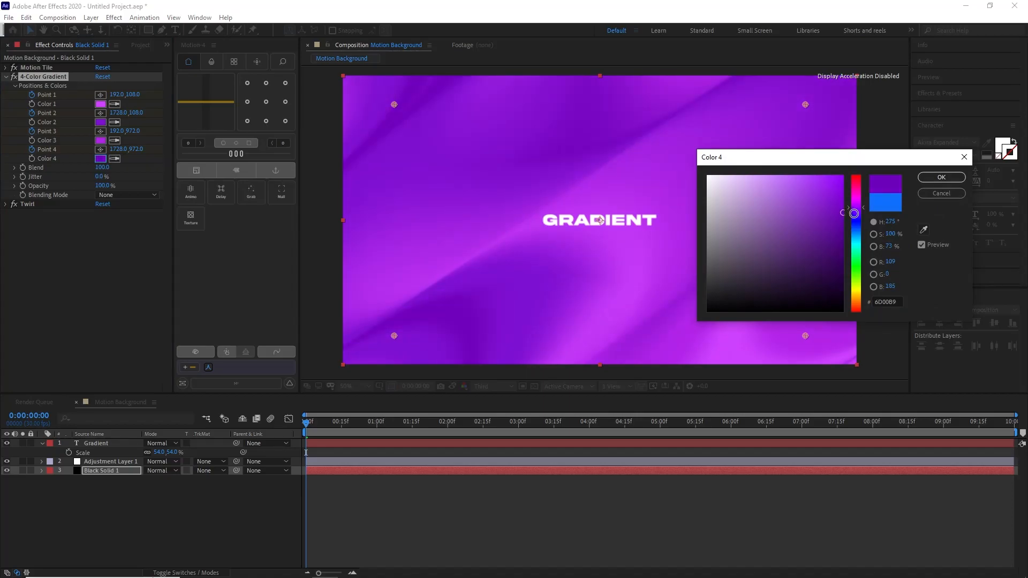
left_click(932, 180)
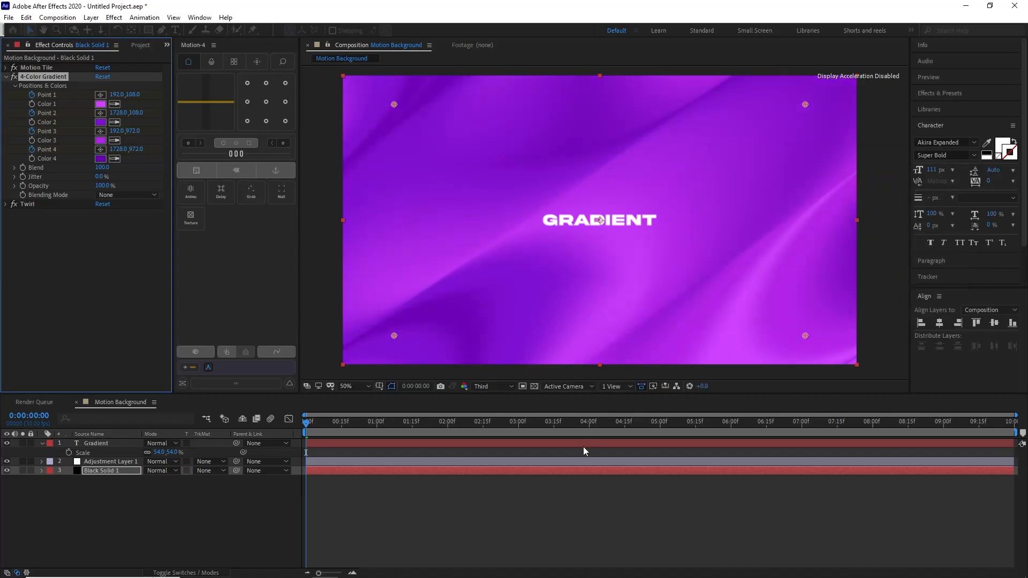
- Deselect the layers and play the composition to preview the purple gradient animation behind the text
left_click(541, 534)
key("space")
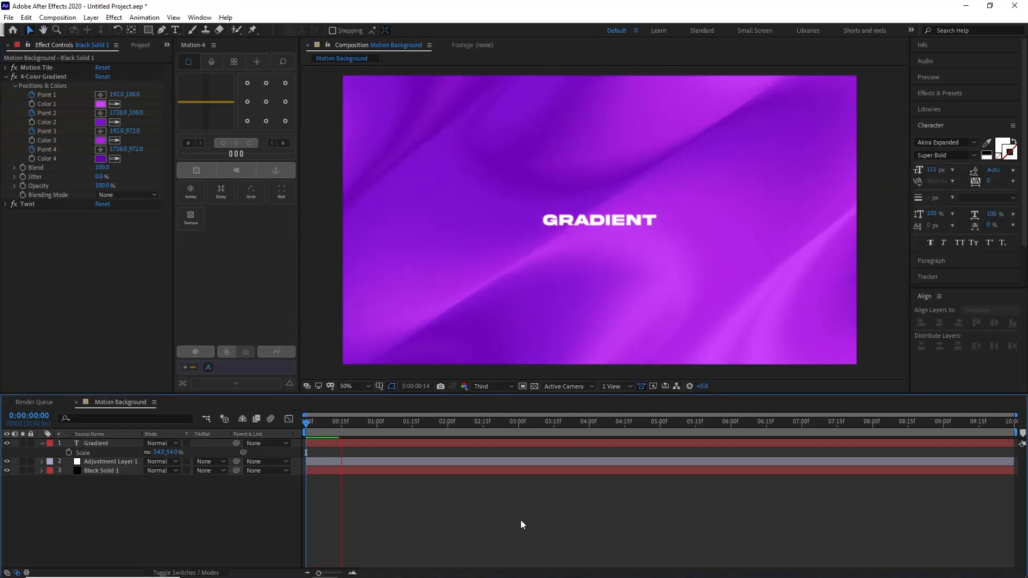